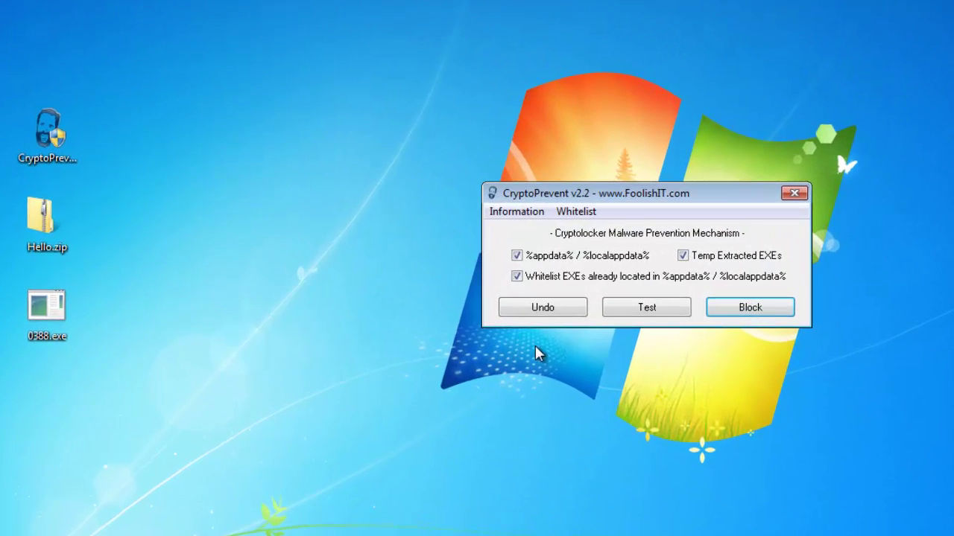
- Test whether the CryptoPrevent protection is applied, dismiss the result, and close CryptoPrevent
{"action": "left_click", "coordinate": [639, 314]}
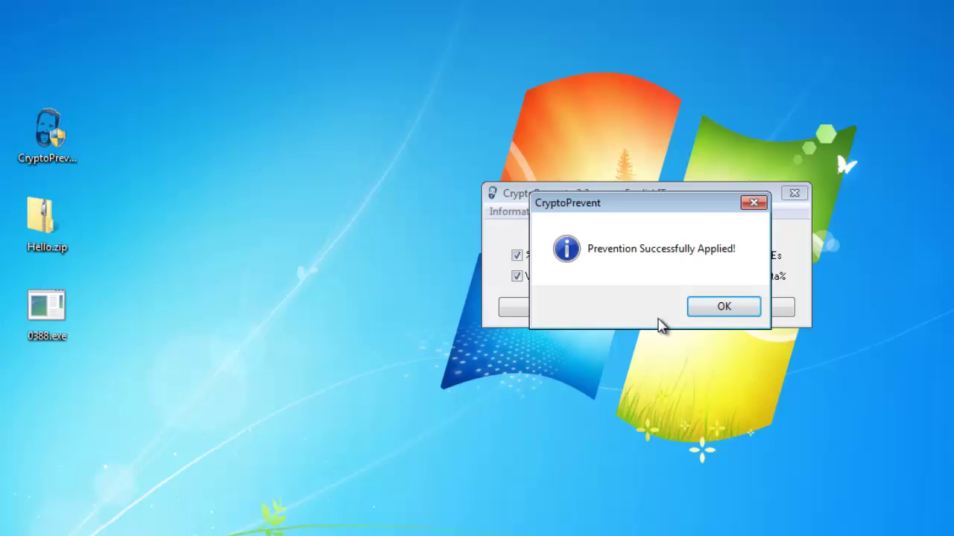
{"action": "left_click", "coordinate": [699, 312]}
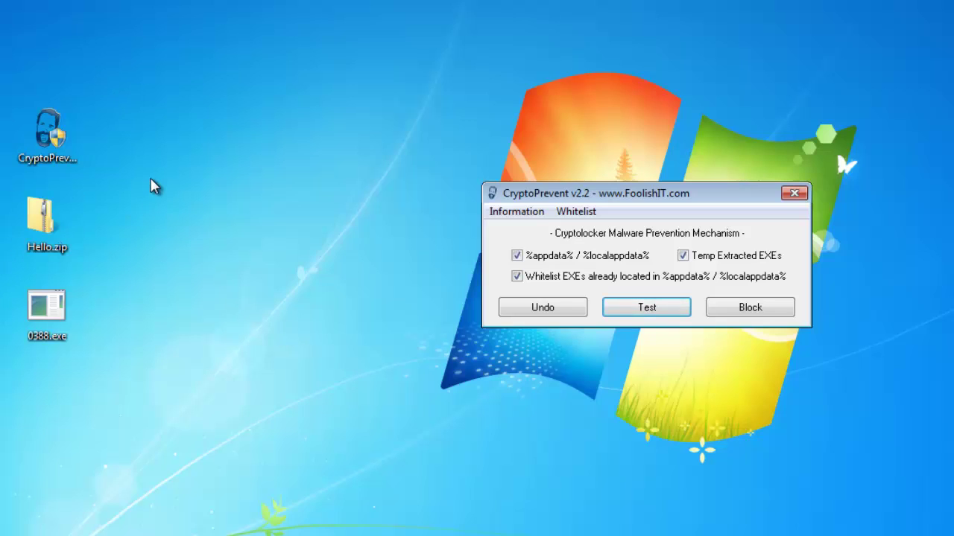
{"action": "double_click", "coordinate": [59, 317]}
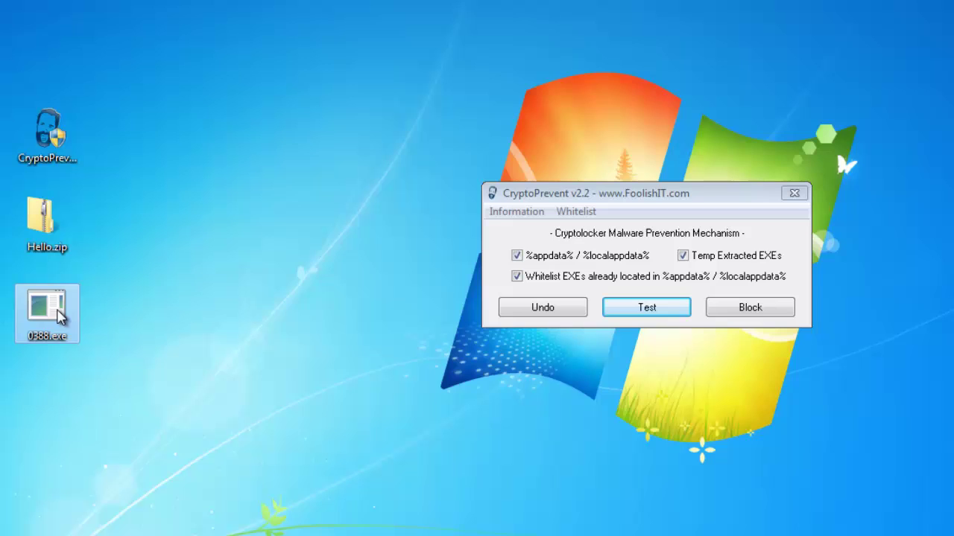
{"action": "left_click", "coordinate": [762, 195]}
{"action": "left_click", "coordinate": [794, 193]}
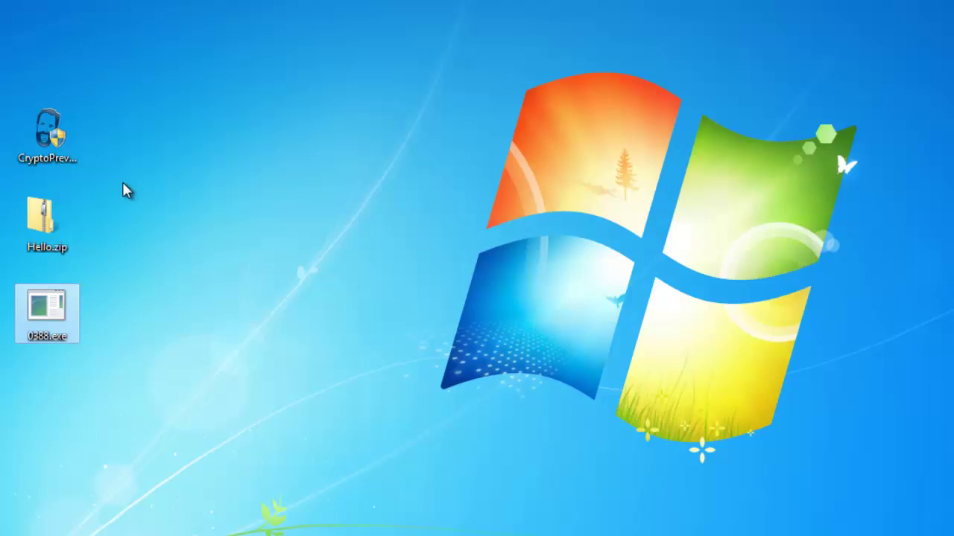
- Open Hello.zip from the desktop, try to run Hello.exe inside it, dismiss the messages, and close the archive window
{"action": "left_click", "coordinate": [49, 222]}
{"action": "double_click", "coordinate": [49, 222]}
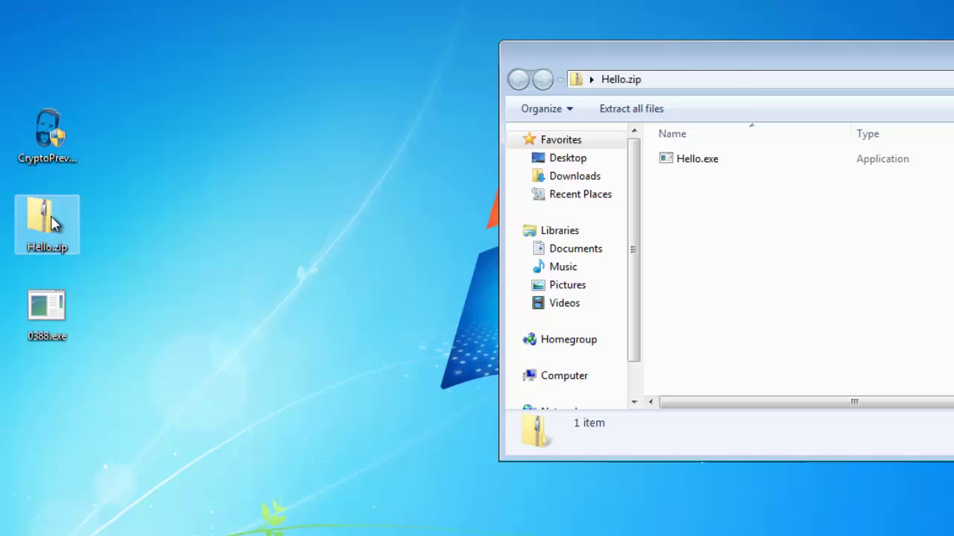
{"action": "left_click", "coordinate": [710, 164]}
{"action": "double_click", "coordinate": [710, 164]}
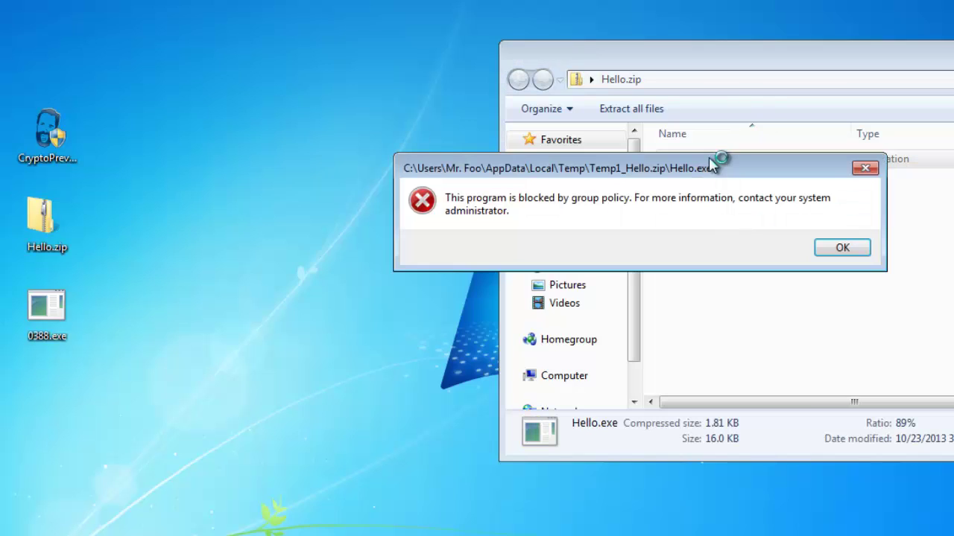
{"action": "left_click", "coordinate": [837, 250]}
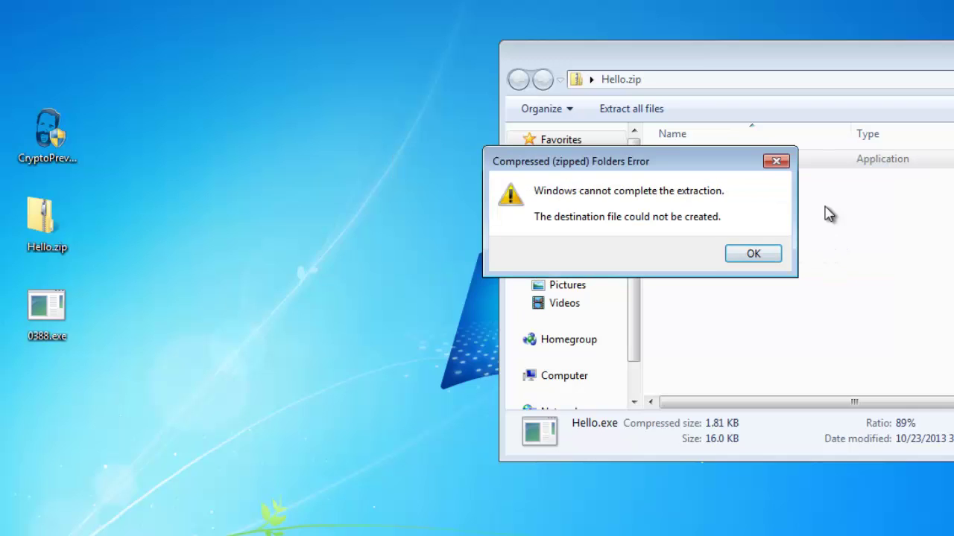
{"action": "left_click", "coordinate": [754, 254]}
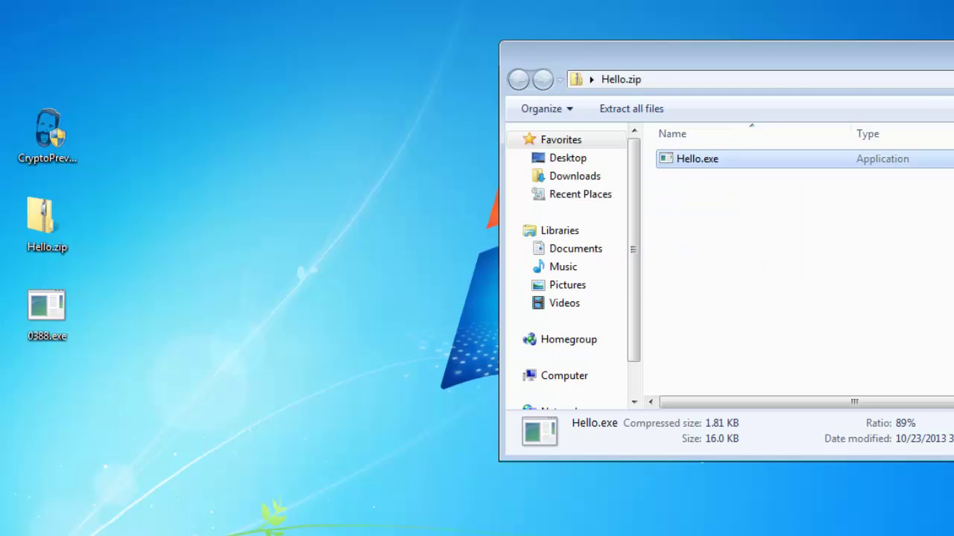
{"action": "key", "text": "alt+F4"}
- Run 0388.exe from the desktop as administrator and allow it to make changes
{"action": "left_click_drag", "start_coordinate": [206, 404], "coordinate": [46, 321]}
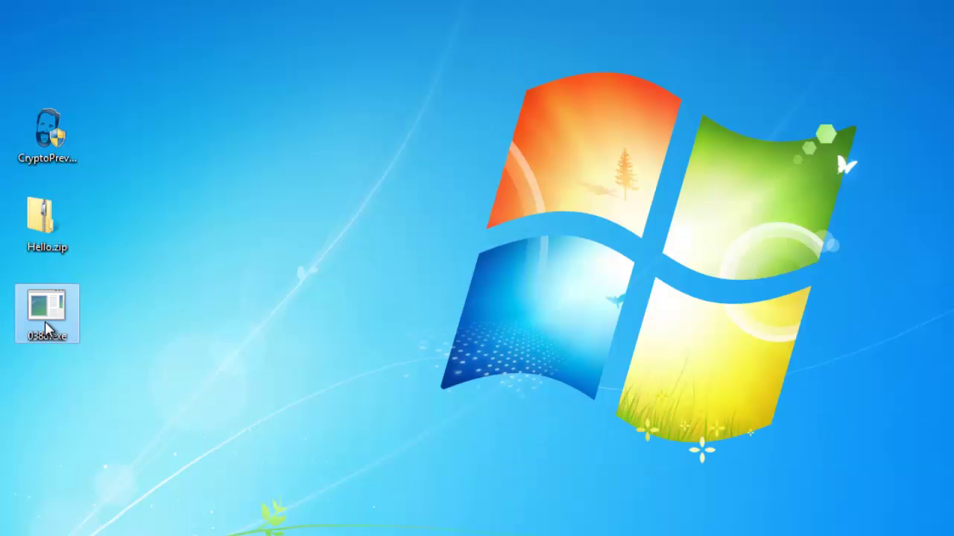
{"action": "right_click", "coordinate": [41, 315]}
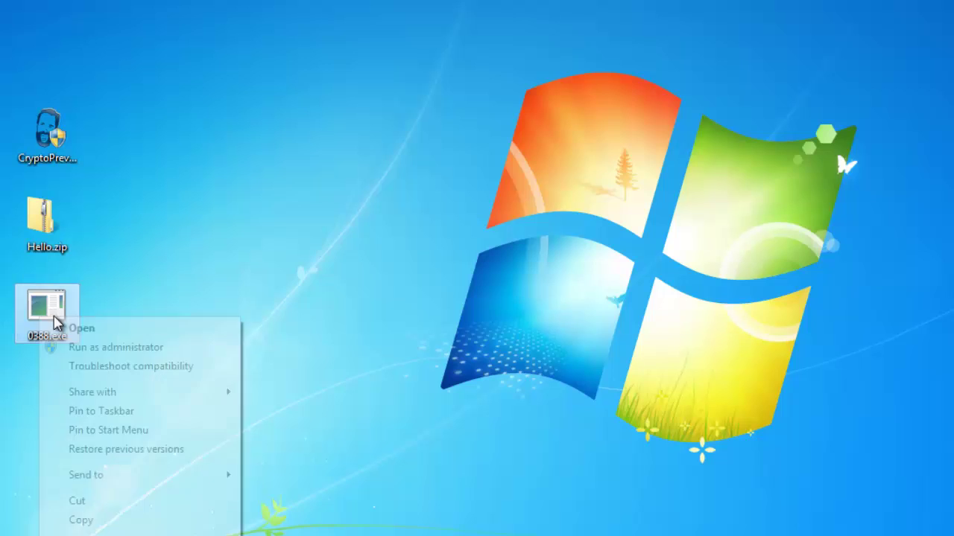
{"action": "left_click", "coordinate": [87, 348]}
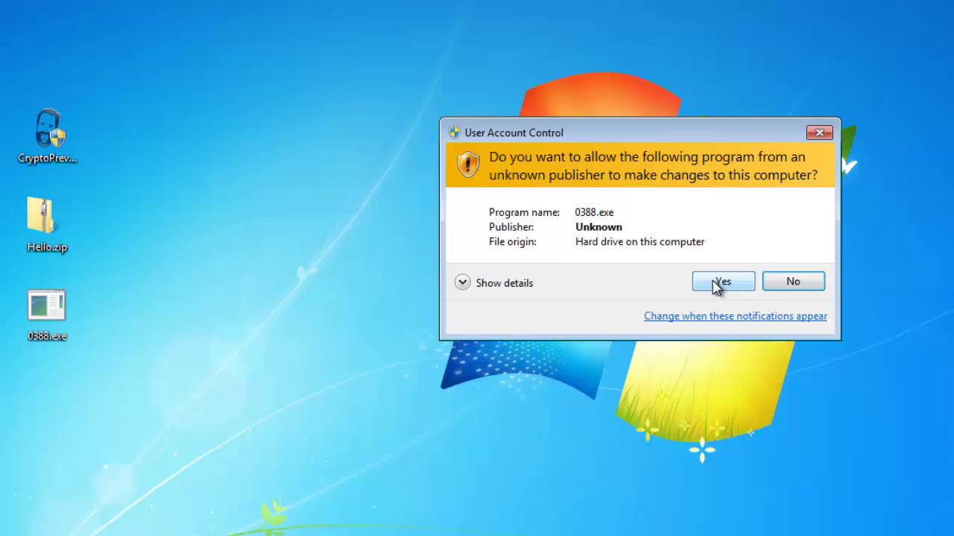
{"action": "left_click", "coordinate": [715, 286]}
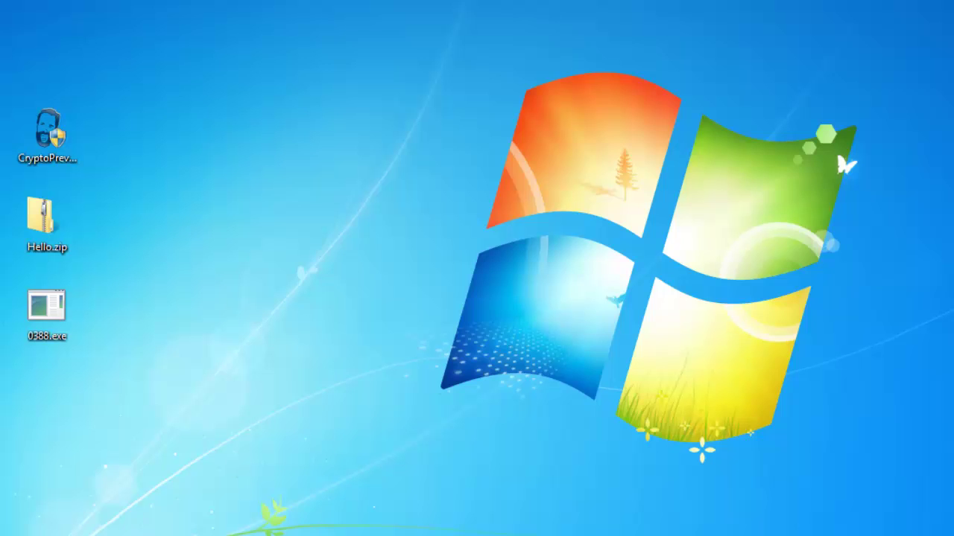
- Open a file explorer window and go to the %appdata% folder
{"action": "key", "text": "super+e"}
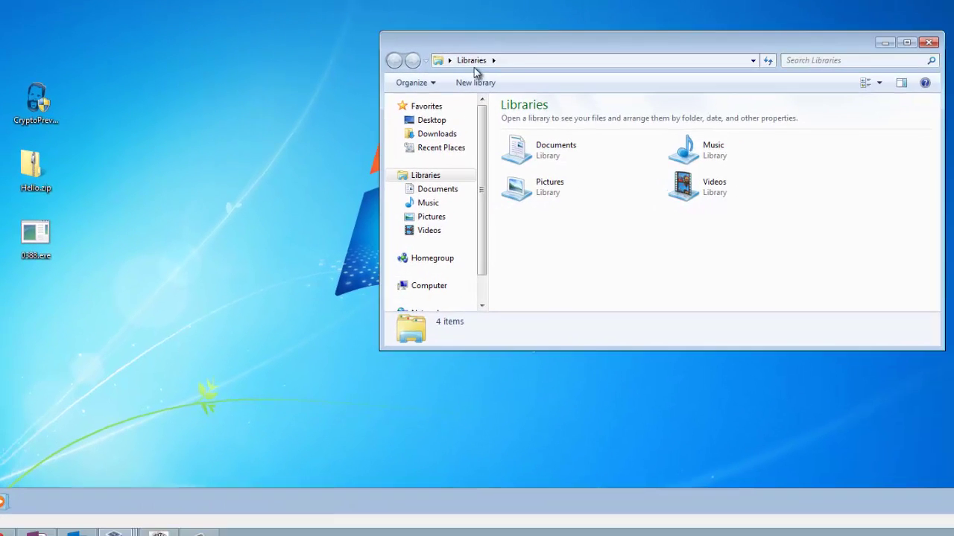
{"action": "left_click", "coordinate": [525, 60]}
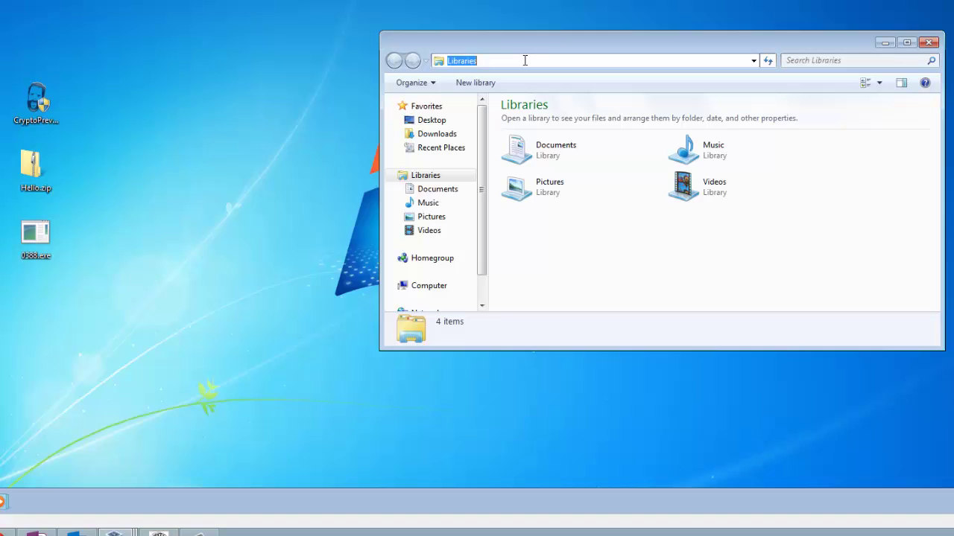
{"action": "type", "text": "%ap"}
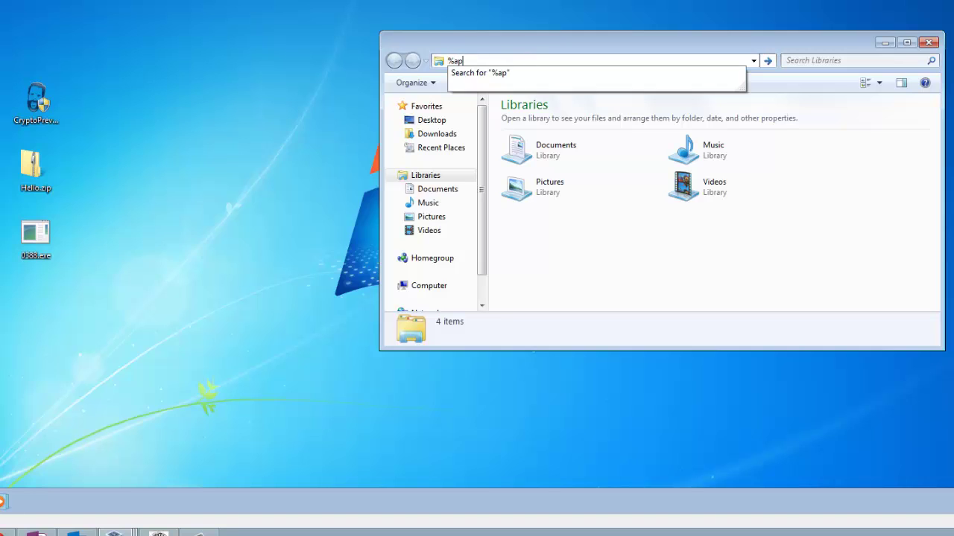
{"action": "type", "text": "pdata%"}
{"action": "key", "text": "Return"}
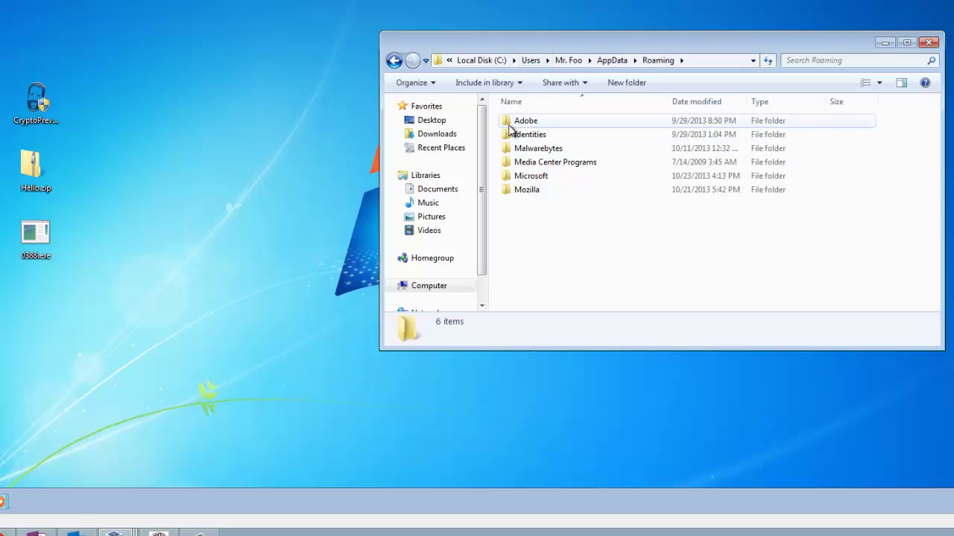
- Set the folder options to show hidden files and protected operating system files, confirming the choice
{"action": "left_click", "coordinate": [434, 85]}
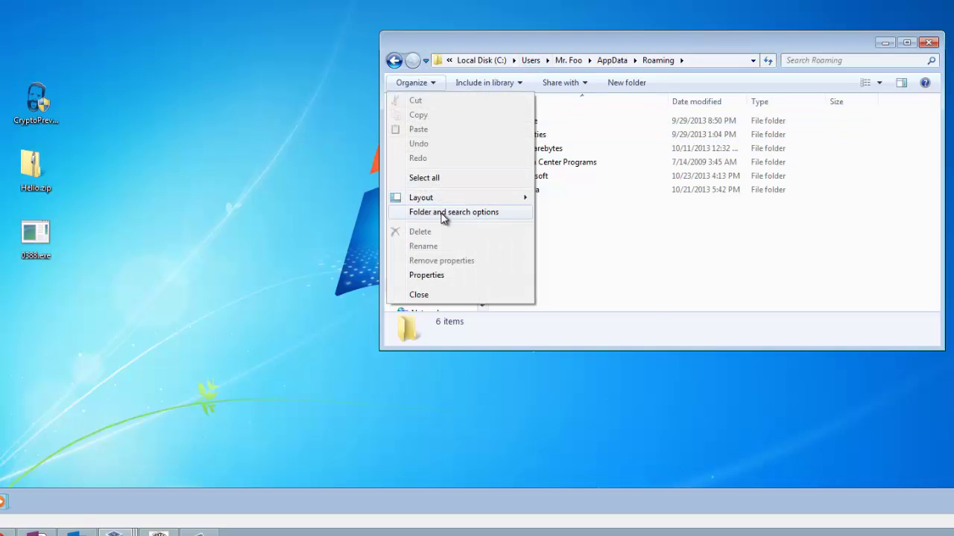
{"action": "left_click", "coordinate": [447, 212]}
{"action": "left_click", "coordinate": [456, 119]}
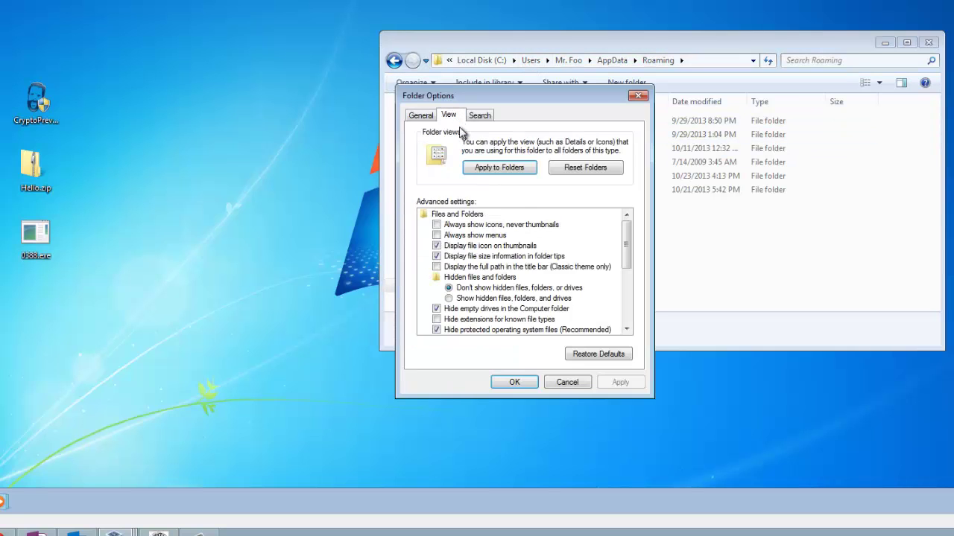
{"action": "left_click", "coordinate": [479, 300]}
{"action": "left_click", "coordinate": [471, 329]}
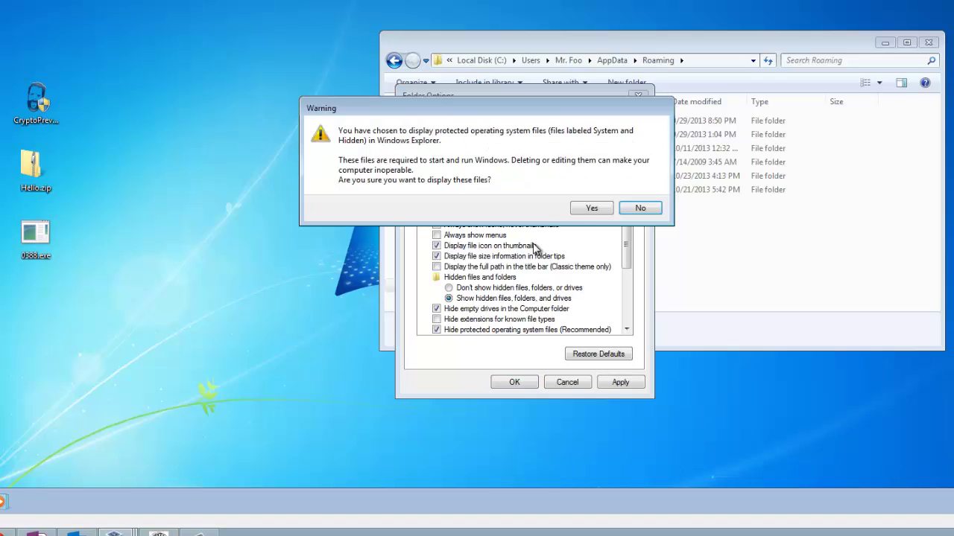
{"action": "left_click", "coordinate": [585, 212]}
{"action": "left_click", "coordinate": [514, 383]}
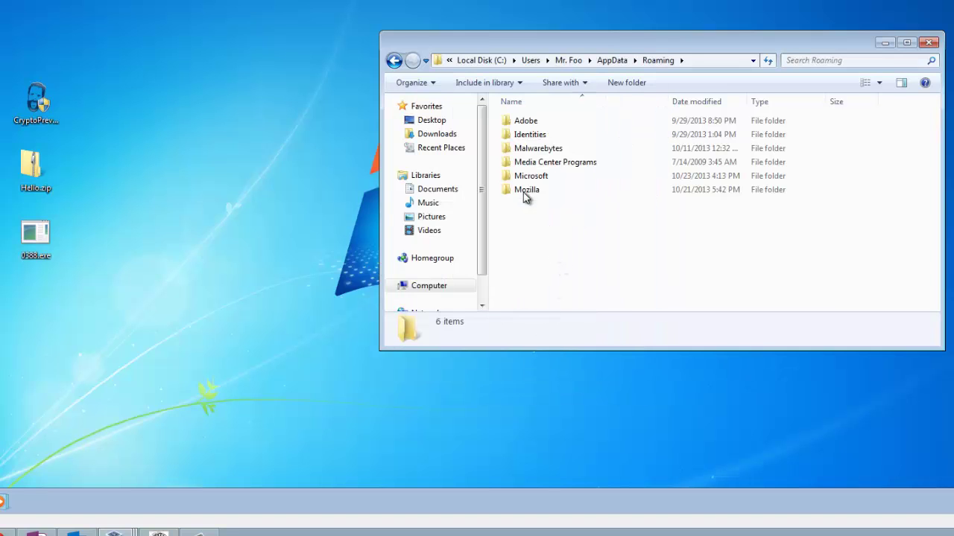
- Go up to the AppData folder and open its Local subfolder
{"action": "left_click", "coordinate": [616, 62]}
{"action": "double_click", "coordinate": [535, 122]}
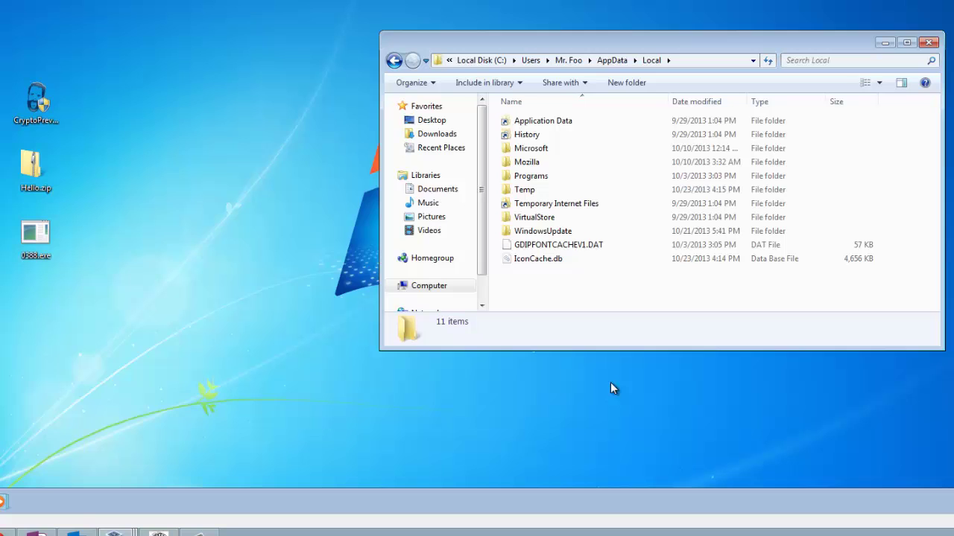
- Launch CryptoPrevent with permission to make changes and undo its protection, removing the whitelist policies as well
{"action": "double_click", "coordinate": [36, 119]}
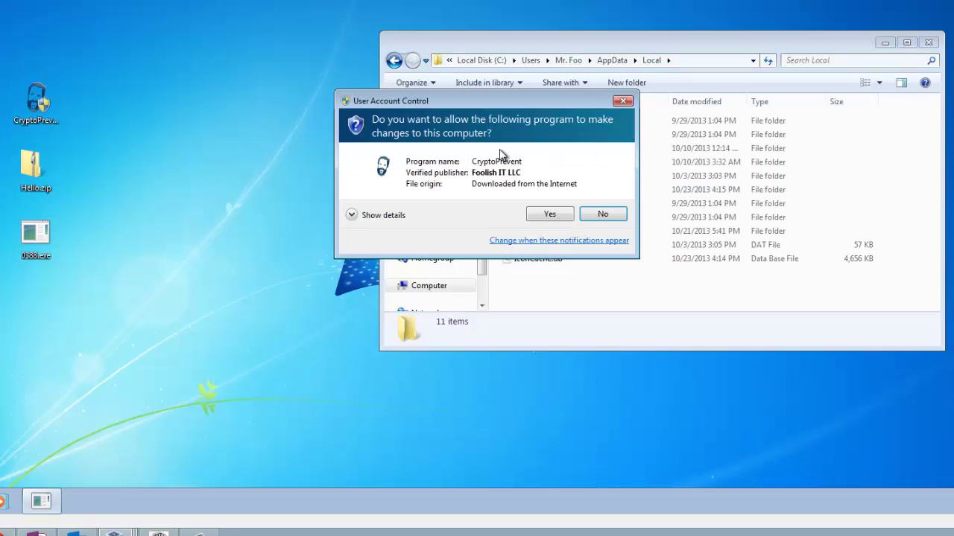
{"action": "left_click", "coordinate": [547, 213]}
{"action": "left_click", "coordinate": [489, 288]}
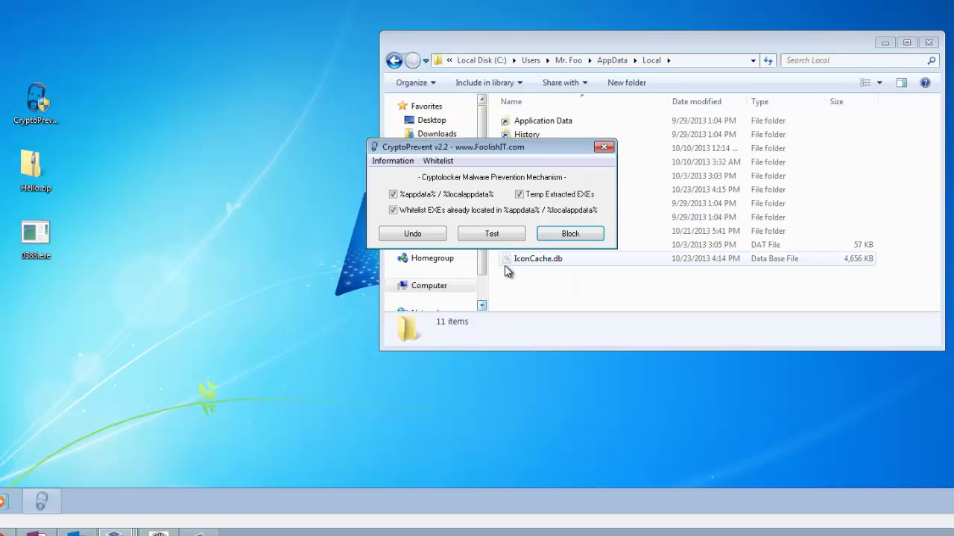
{"action": "left_click", "coordinate": [426, 234]}
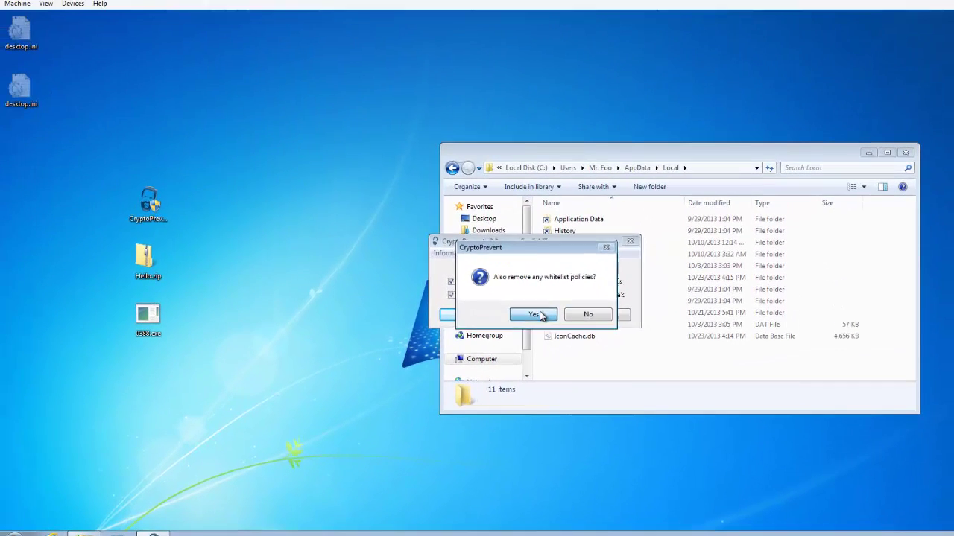
{"action": "left_click", "coordinate": [498, 234]}
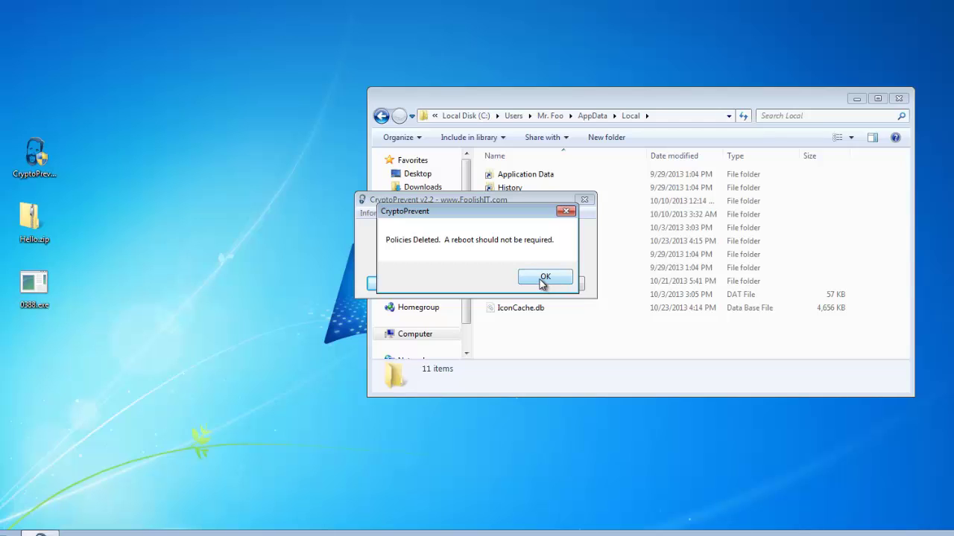
{"action": "left_click", "coordinate": [543, 278]}
- Test the prevention status again after the policy removal, dismiss the result, and close CryptoPrevent
{"action": "left_click", "coordinate": [472, 288]}
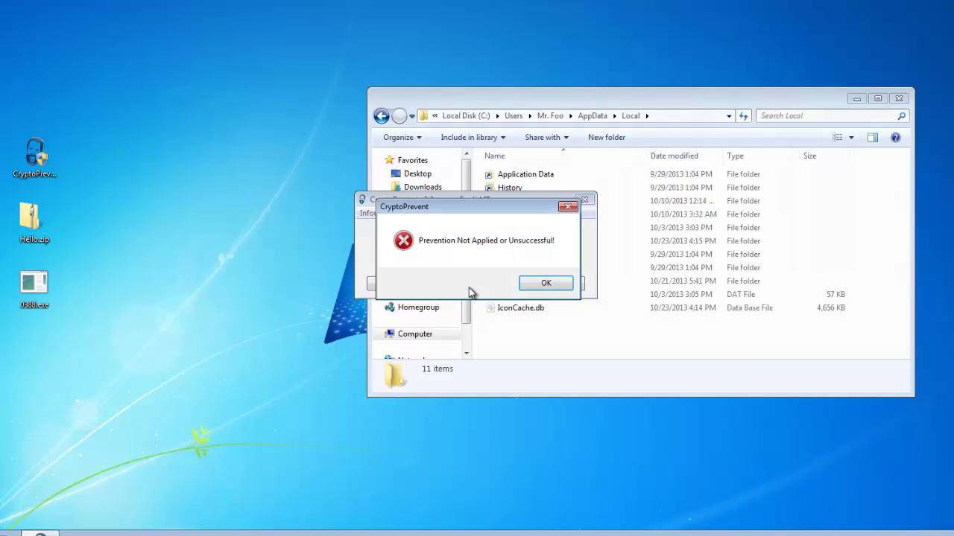
{"action": "left_click", "coordinate": [544, 284]}
{"action": "left_click", "coordinate": [585, 199]}
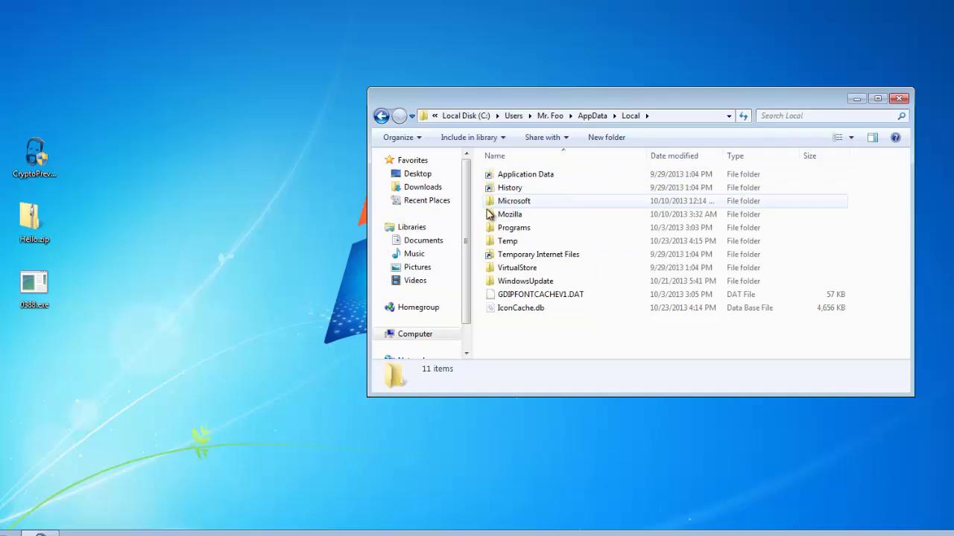
- Run 0388.exe as administrator without protection, allow it, and select the new executable in the AppData Local folder
{"action": "right_click", "coordinate": [34, 297]}
{"action": "left_click", "coordinate": [73, 320]}
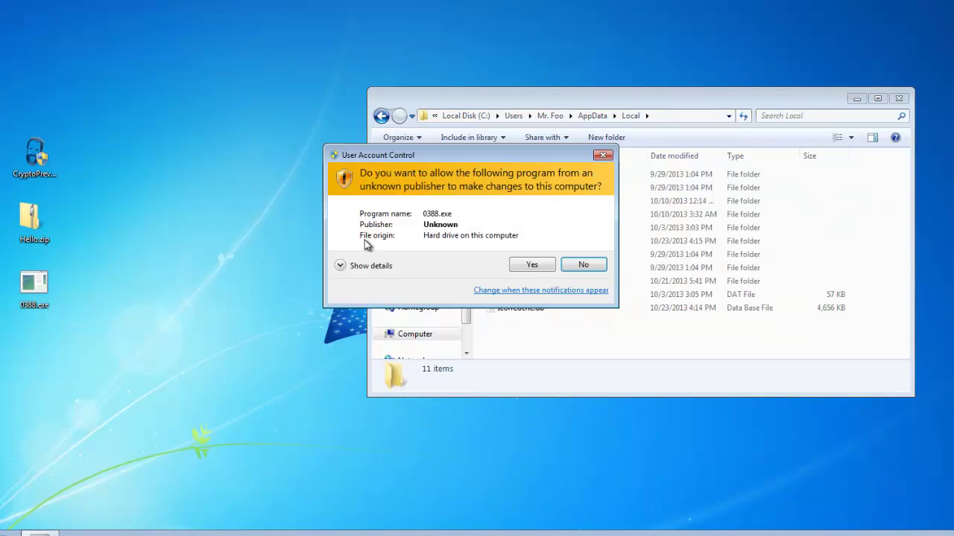
{"action": "left_click", "coordinate": [532, 264]}
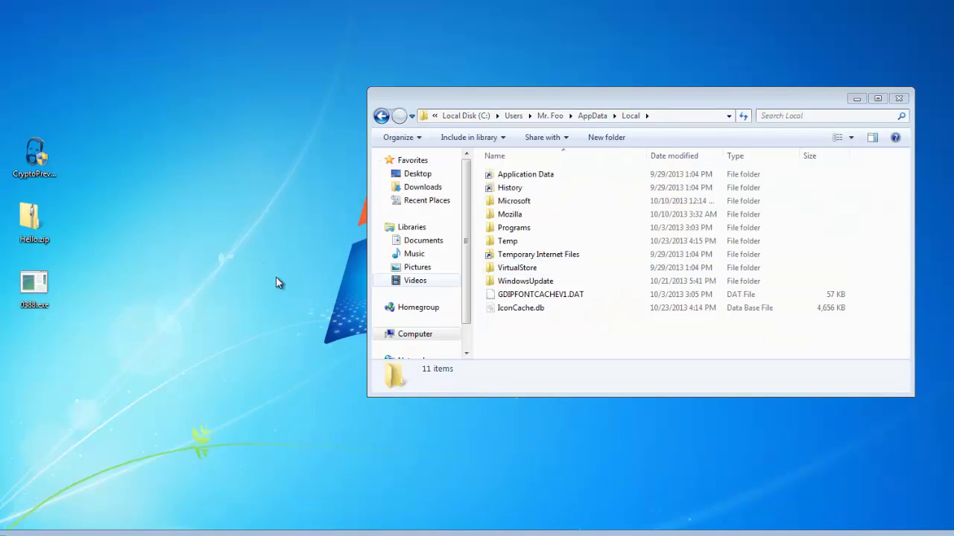
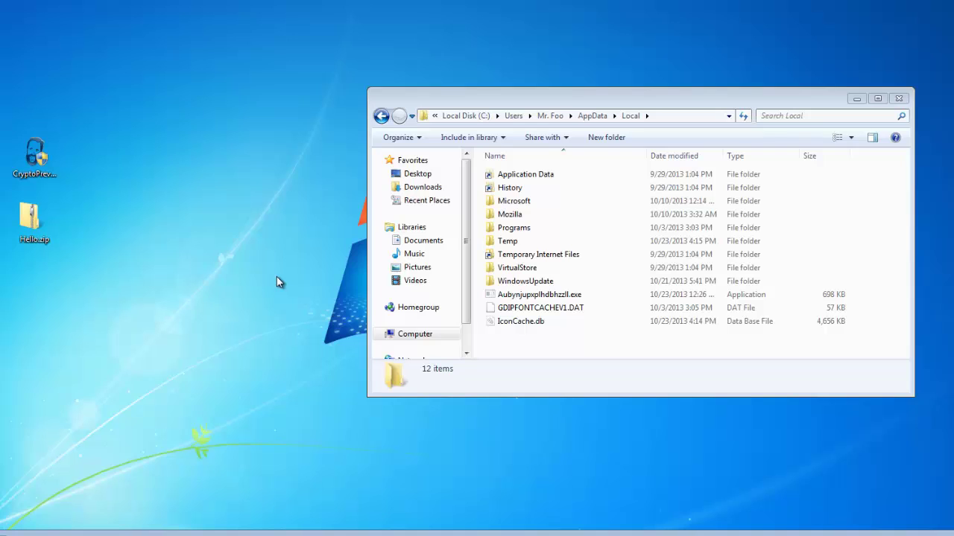
{"action": "left_click", "coordinate": [570, 295]}
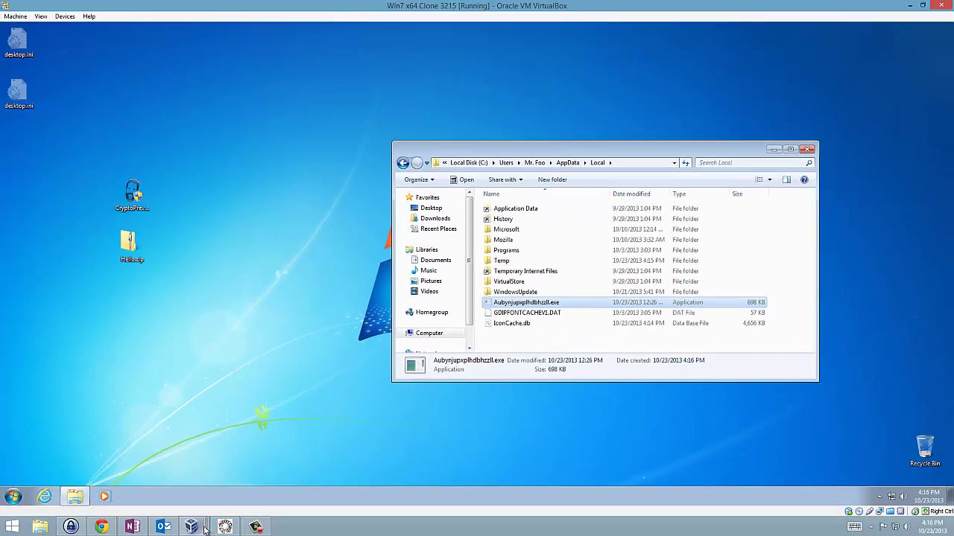
- Switch to the XP Test Clone virtual machine, test whether CryptoPrevent's protection is applied there, and dismiss the result
{"action": "mouse_move", "coordinate": [192, 527]}
{"action": "left_click", "coordinate": [284, 477]}
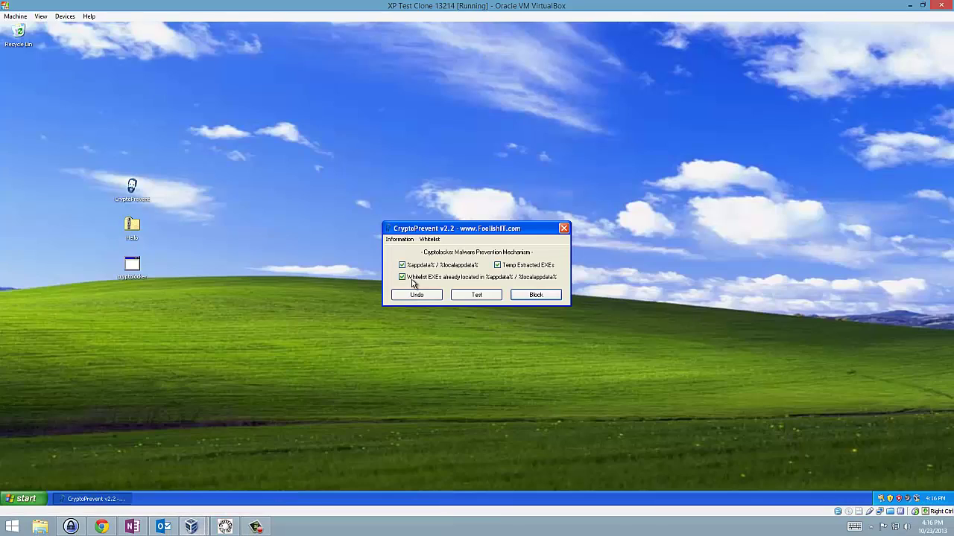
{"action": "left_click", "coordinate": [481, 295]}
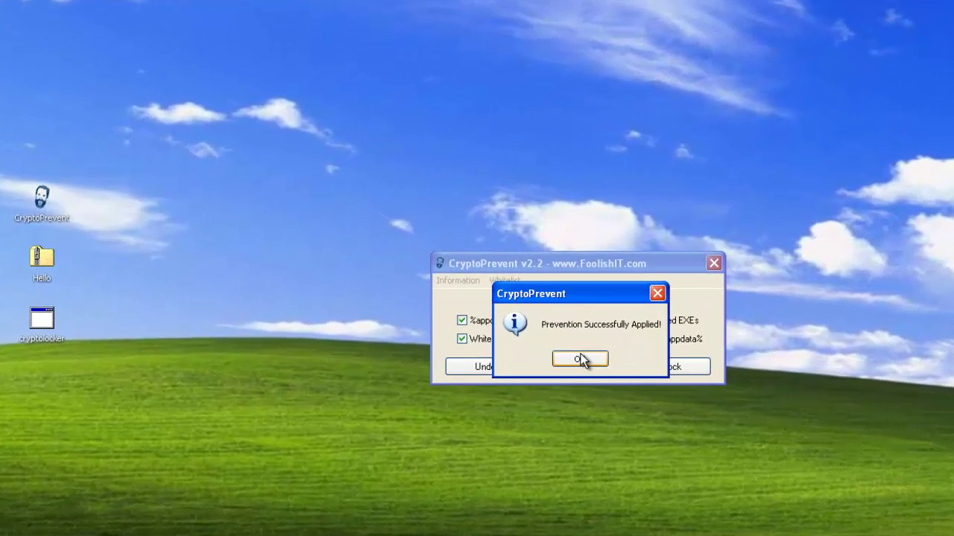
{"action": "left_click", "coordinate": [580, 359]}
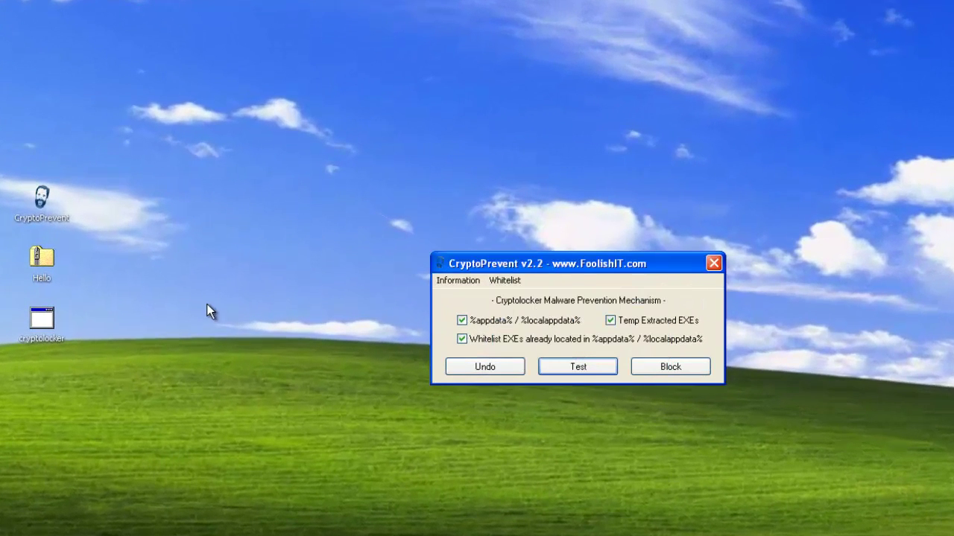
- Try to run Hello from inside Hello.zip with protection applied, dismiss the resulting message, and close the archive window
{"action": "double_click", "coordinate": [43, 261]}
{"action": "left_click", "coordinate": [120, 166]}
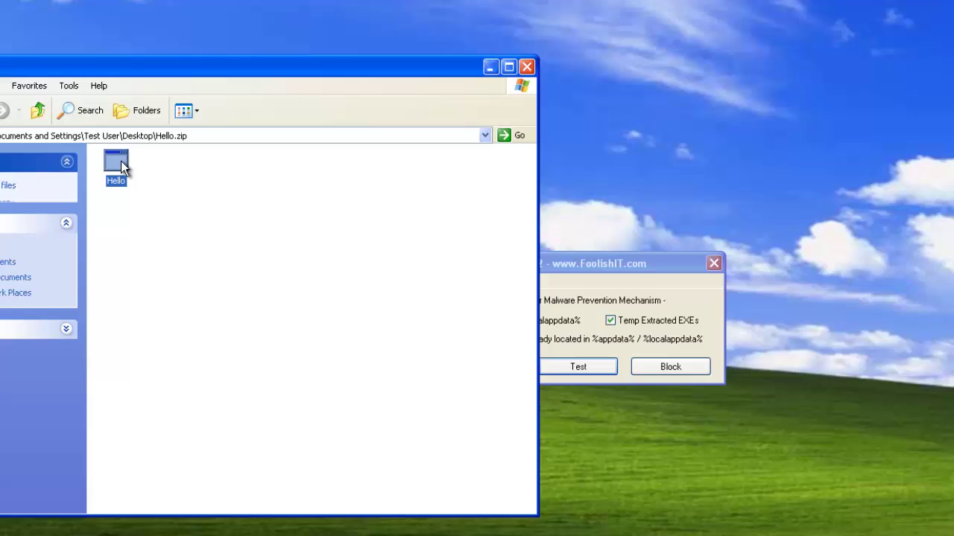
{"action": "double_click", "coordinate": [121, 166]}
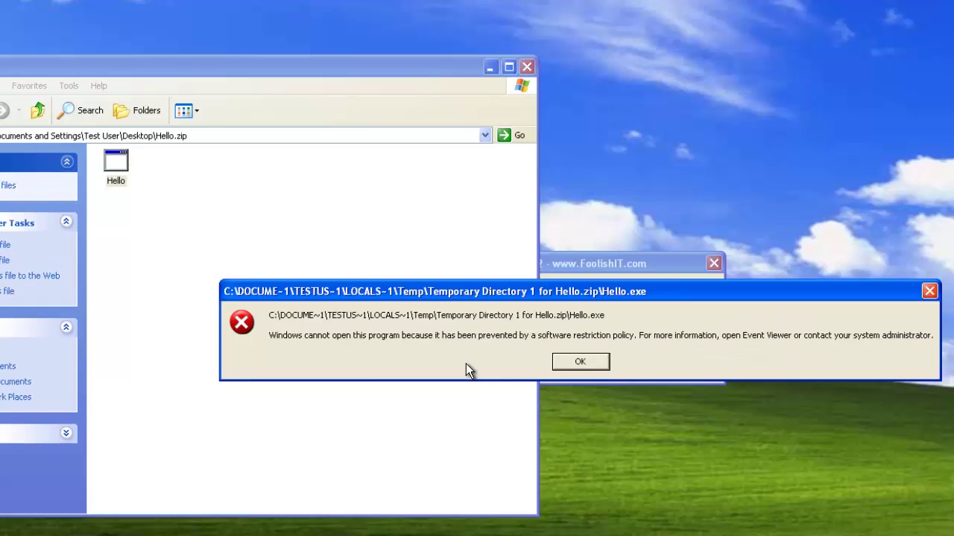
{"action": "left_click", "coordinate": [564, 360]}
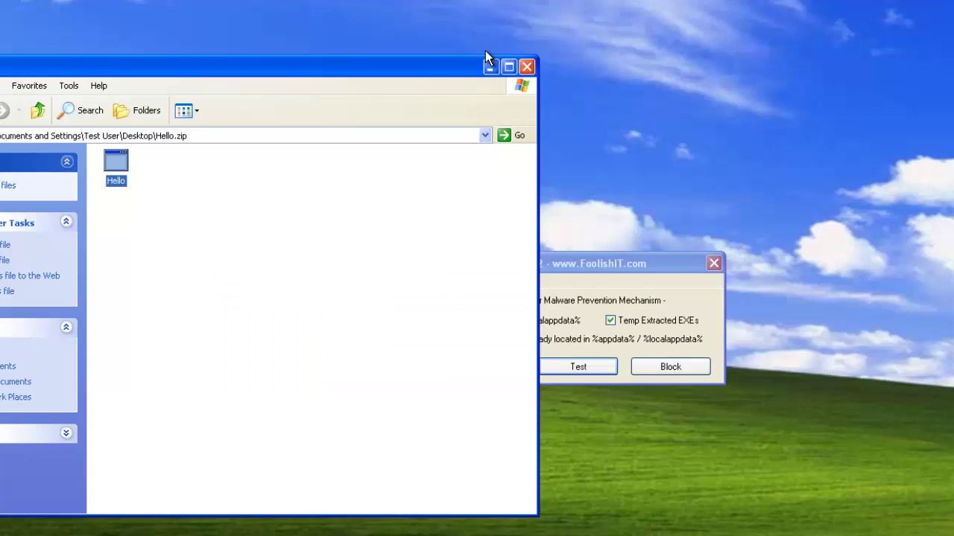
{"action": "left_click", "coordinate": [527, 67]}
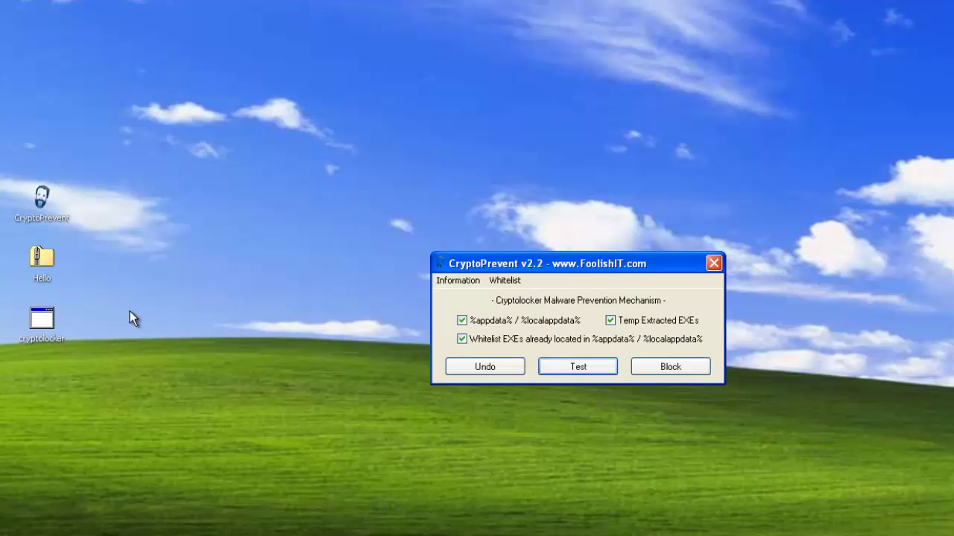
- Close CryptoPrevent and open the cryptolocker executable on the XP desktop
{"action": "left_click", "coordinate": [37, 323]}
{"action": "left_click", "coordinate": [714, 263]}
{"action": "right_click", "coordinate": [43, 335]}
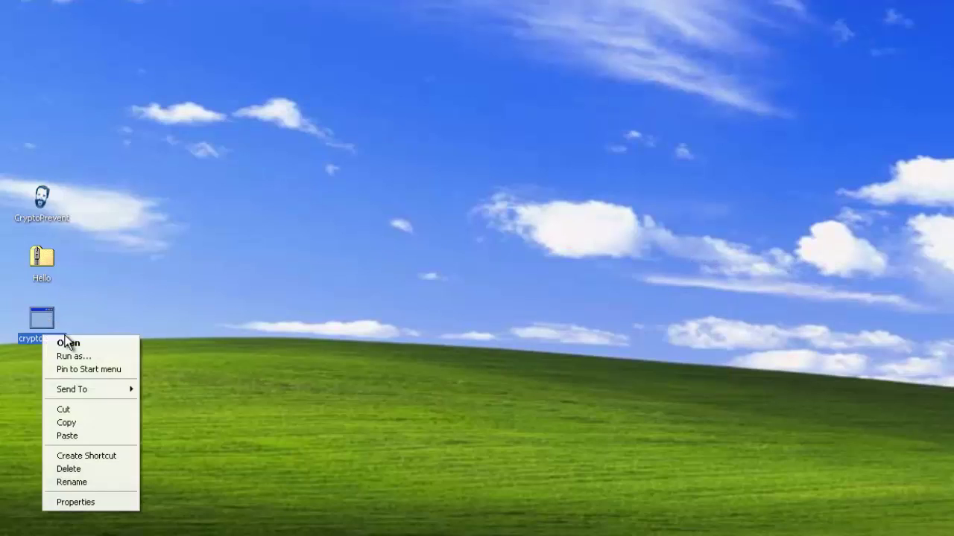
{"action": "left_click", "coordinate": [78, 344]}
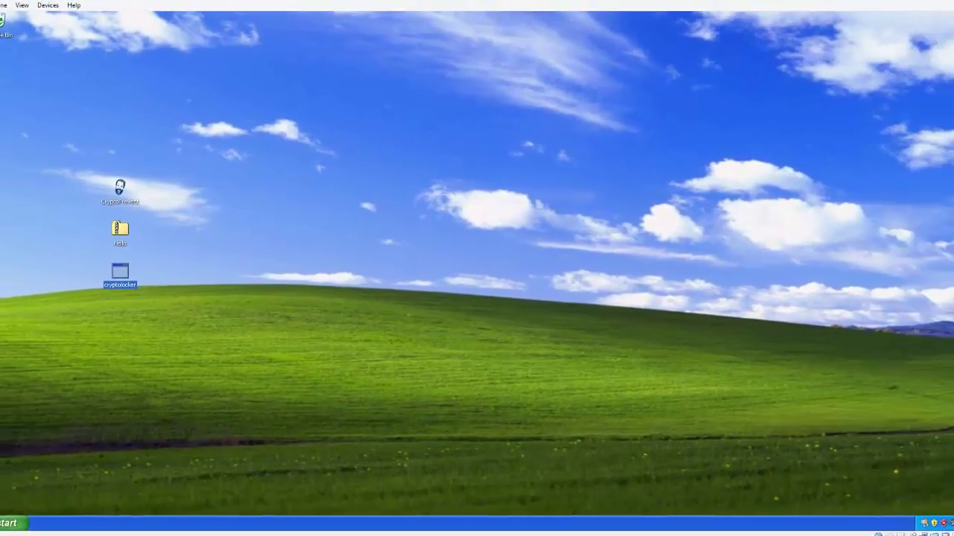
- Open My Computer and run the cryptolocker executable from the desktop once more
{"action": "left_click", "coordinate": [27, 499]}
{"action": "left_click", "coordinate": [130, 355]}
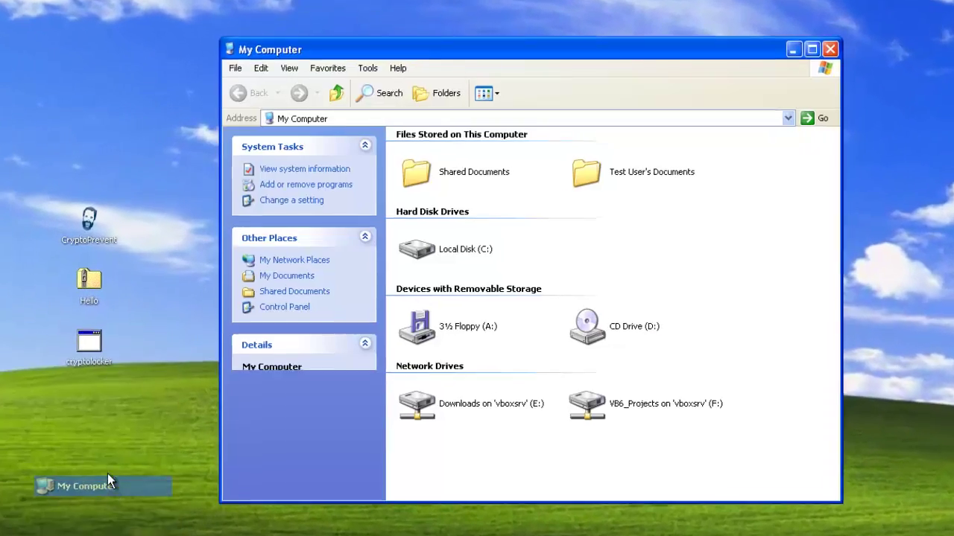
{"action": "right_click", "coordinate": [130, 265]}
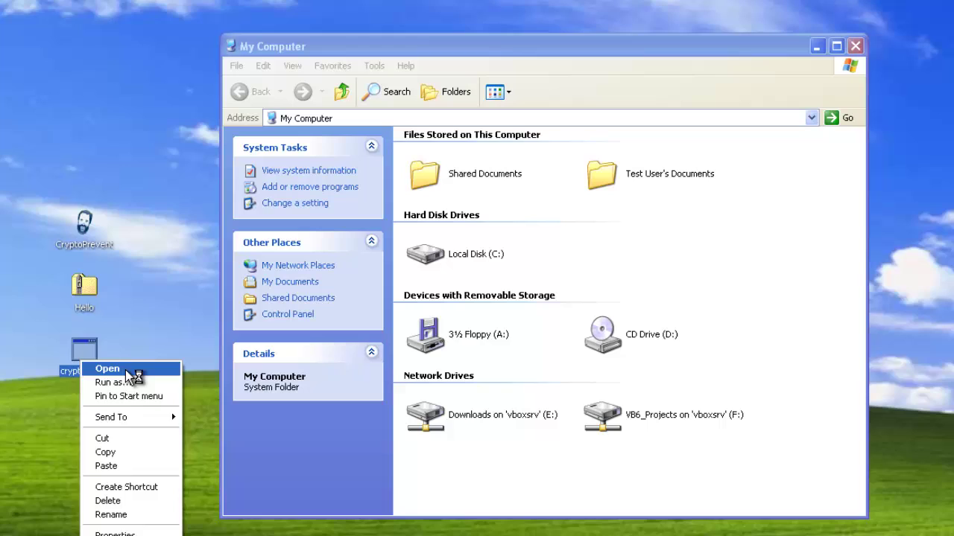
{"action": "left_click", "coordinate": [125, 370]}
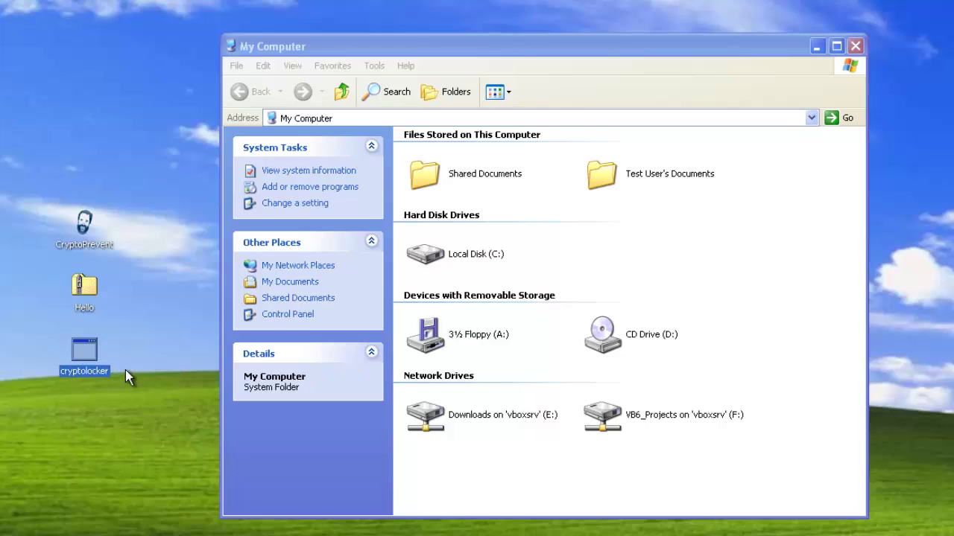
- Go to the %appdata% folder in the file browser window
{"action": "left_click", "coordinate": [439, 118]}
{"action": "type", "text": "%ap"}
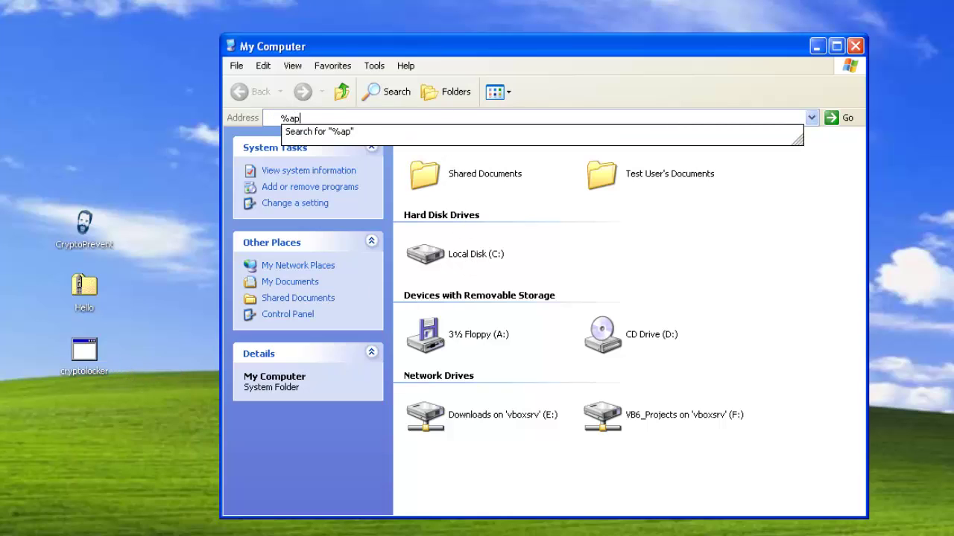
{"action": "type", "text": "pdata%"}
{"action": "key", "text": "Return"}
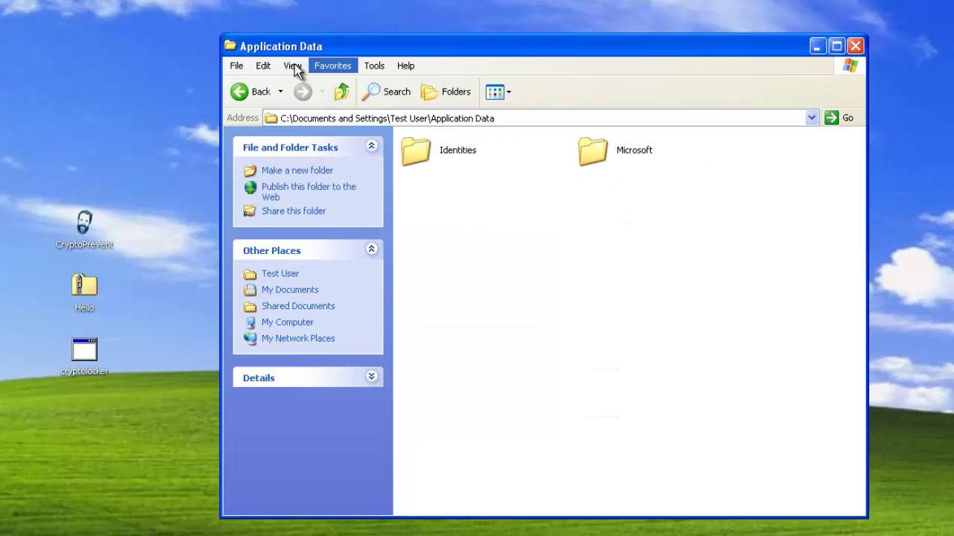
- Configure the folder options to show hidden files and folders, known file extensions, and protected operating system files
{"action": "left_click", "coordinate": [374, 65]}
{"action": "left_click", "coordinate": [401, 130]}
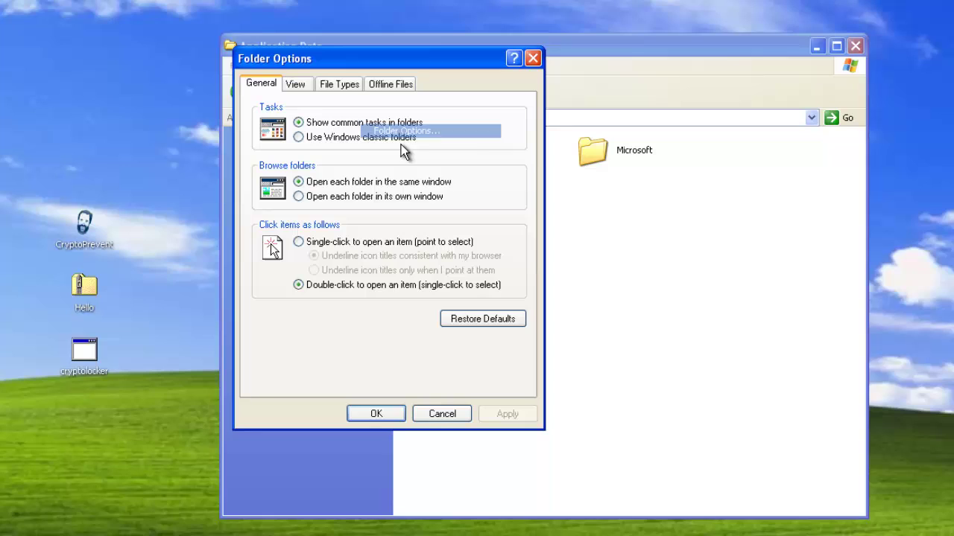
{"action": "left_click", "coordinate": [289, 85]}
{"action": "left_click", "coordinate": [341, 340]}
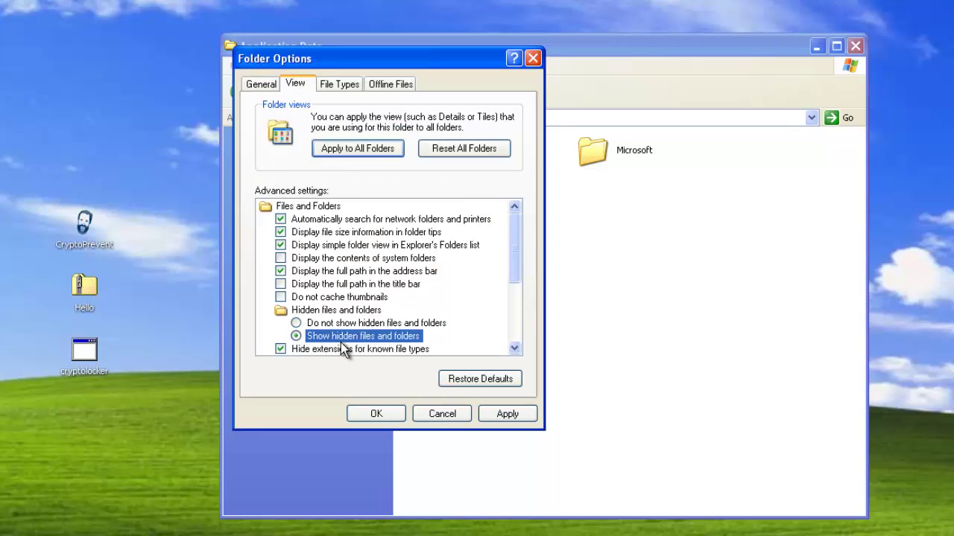
{"action": "scroll", "coordinate": [332, 321], "scroll_direction": "down", "scroll_amount": 2}
{"action": "left_click", "coordinate": [335, 272]}
{"action": "left_click", "coordinate": [335, 284]}
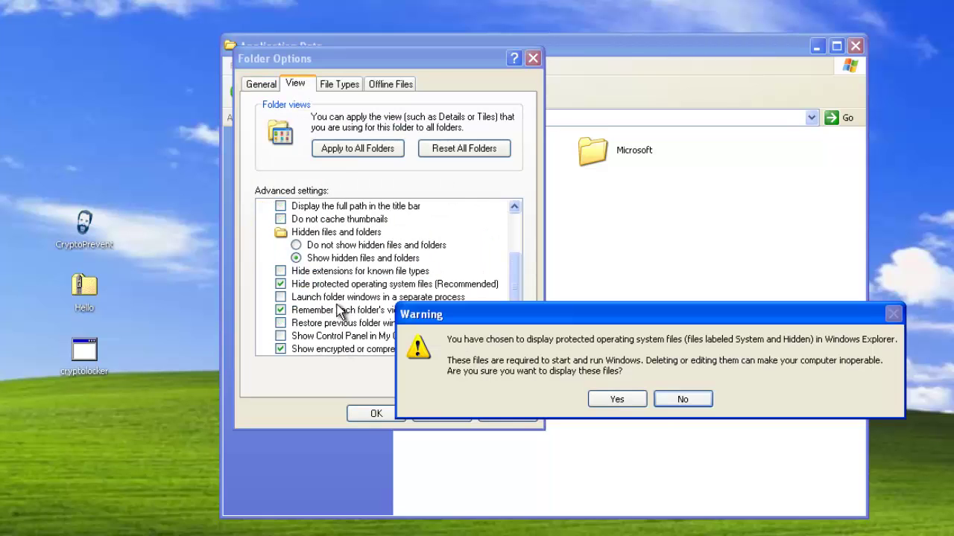
{"action": "left_click", "coordinate": [634, 399]}
{"action": "left_click", "coordinate": [391, 415]}
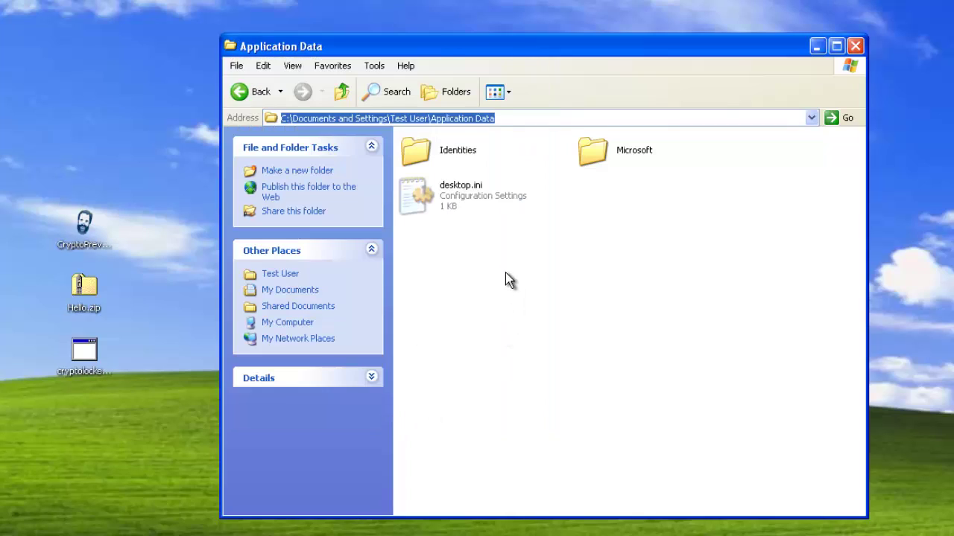
- Go up to the user profile folder and open Local Settings\Application Data to check its contents
{"action": "left_click", "coordinate": [505, 275]}
{"action": "left_click", "coordinate": [342, 92]}
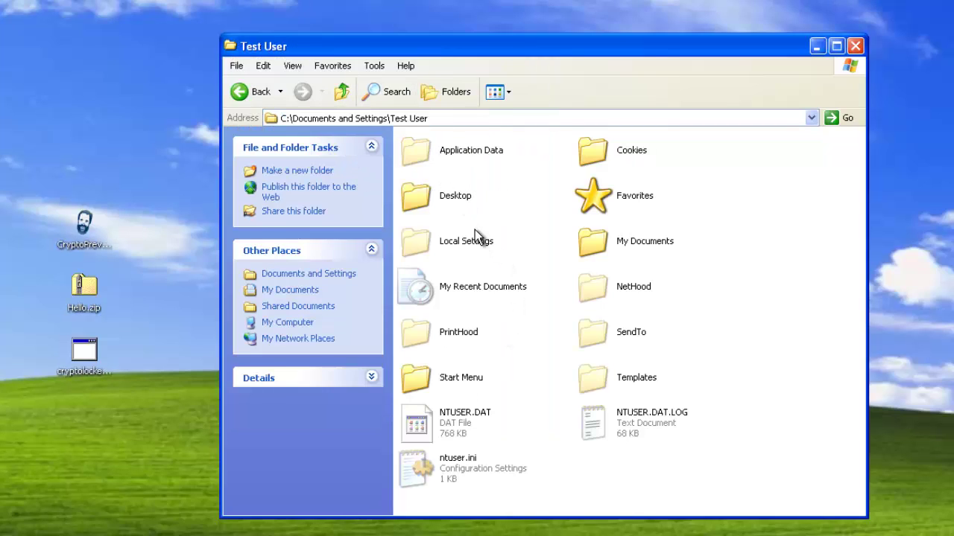
{"action": "double_click", "coordinate": [476, 232]}
{"action": "double_click", "coordinate": [471, 151]}
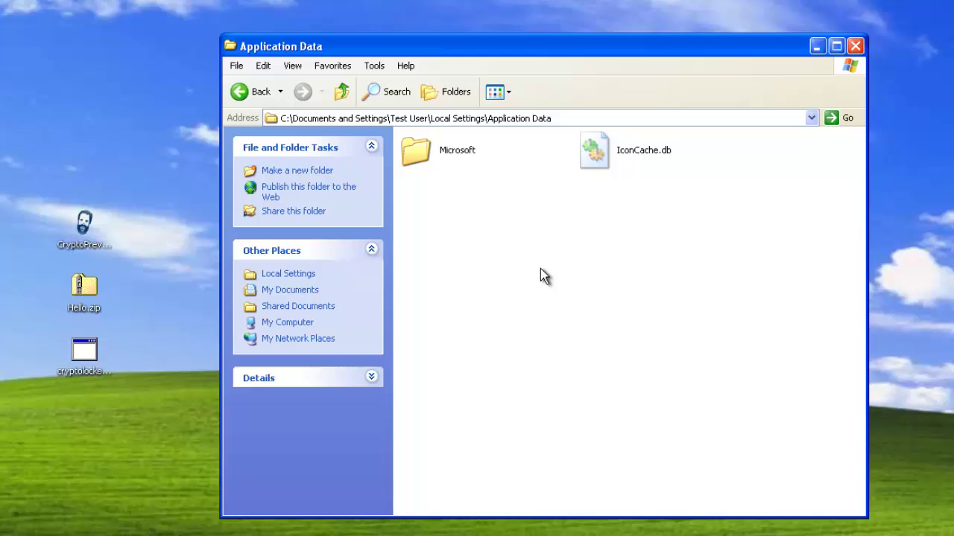
- Launch CryptoPrevent on the XP machine and undo its protection, including any whitelist policies
{"action": "double_click", "coordinate": [101, 237]}
{"action": "left_click", "coordinate": [651, 464]}
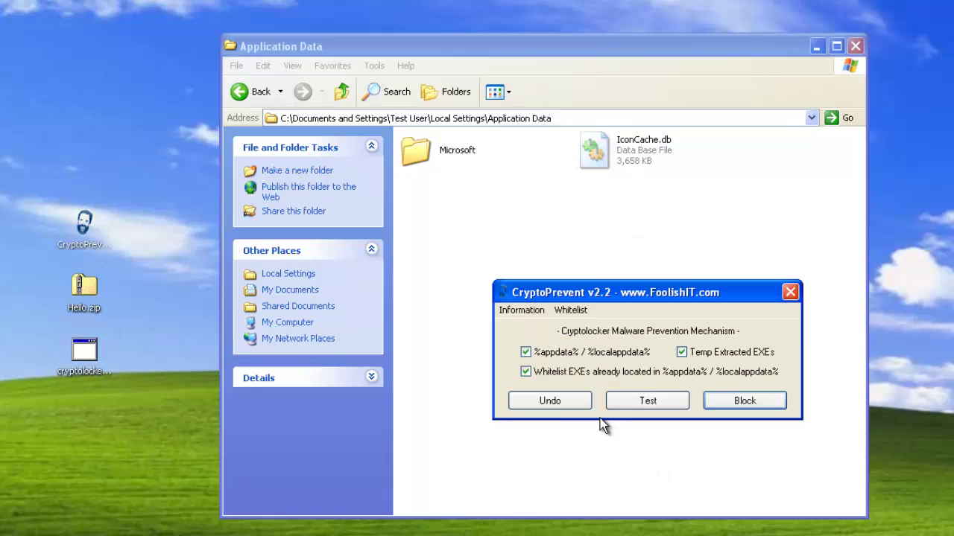
{"action": "left_click", "coordinate": [570, 403]}
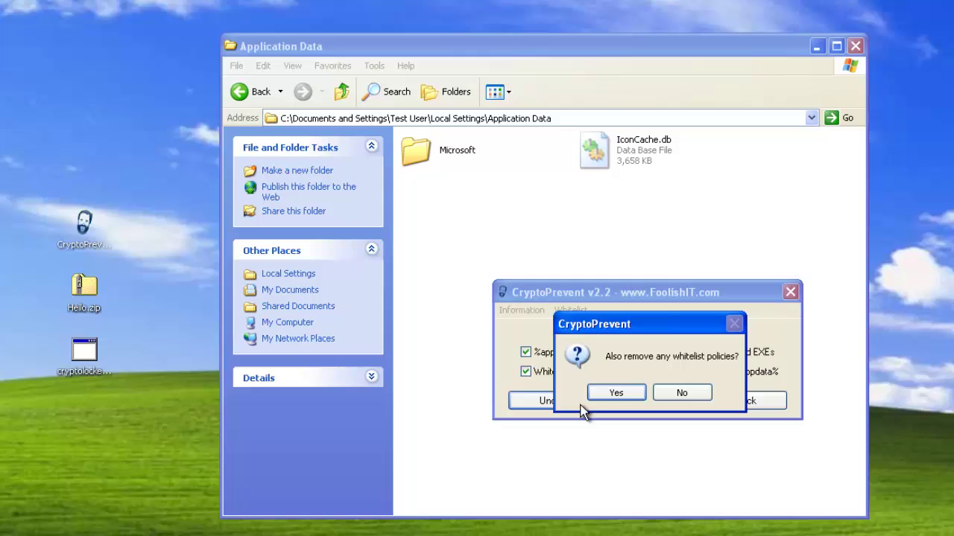
{"action": "left_click", "coordinate": [629, 393]}
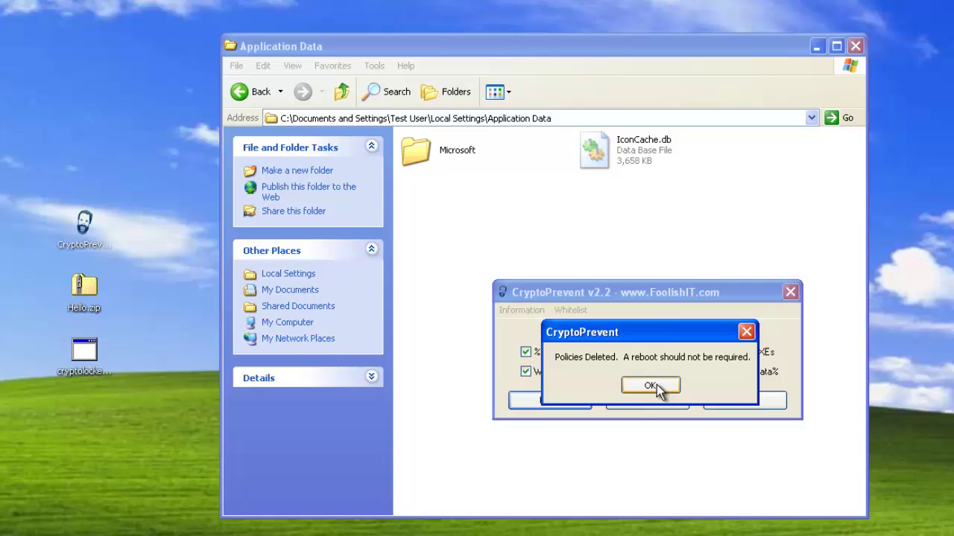
{"action": "left_click", "coordinate": [657, 384]}
- Test the prevention status on the XP machine, dismiss the result, and close CryptoPrevent
{"action": "left_click", "coordinate": [656, 404]}
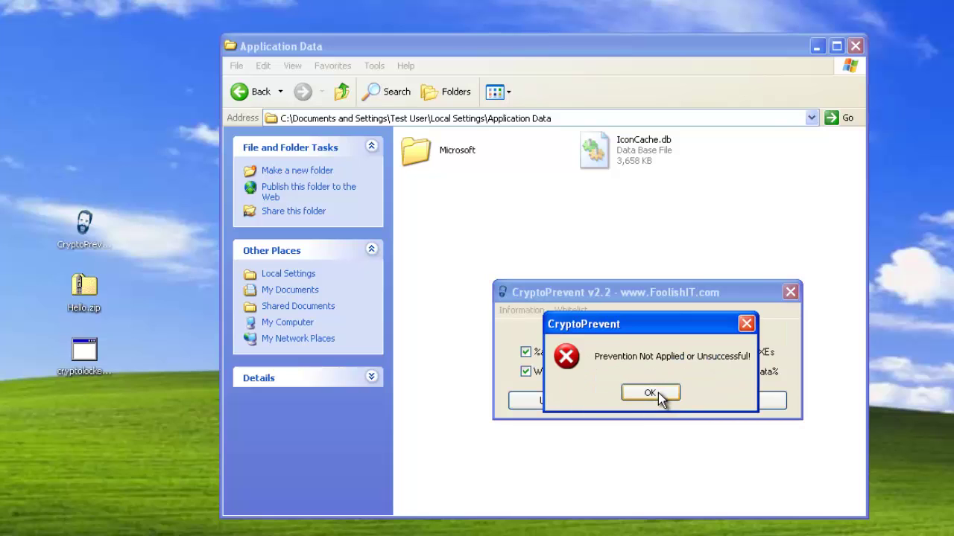
{"action": "left_click", "coordinate": [650, 393]}
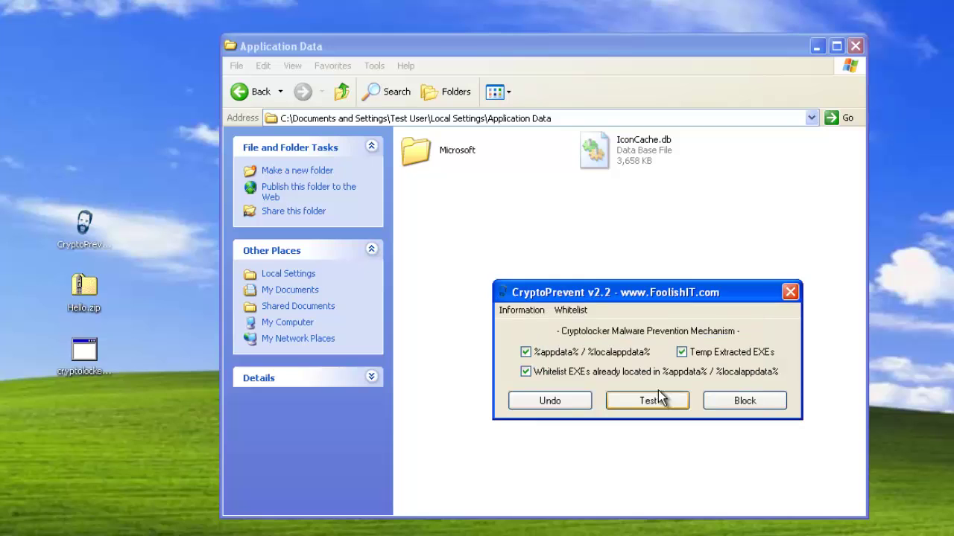
{"action": "left_click", "coordinate": [791, 292]}
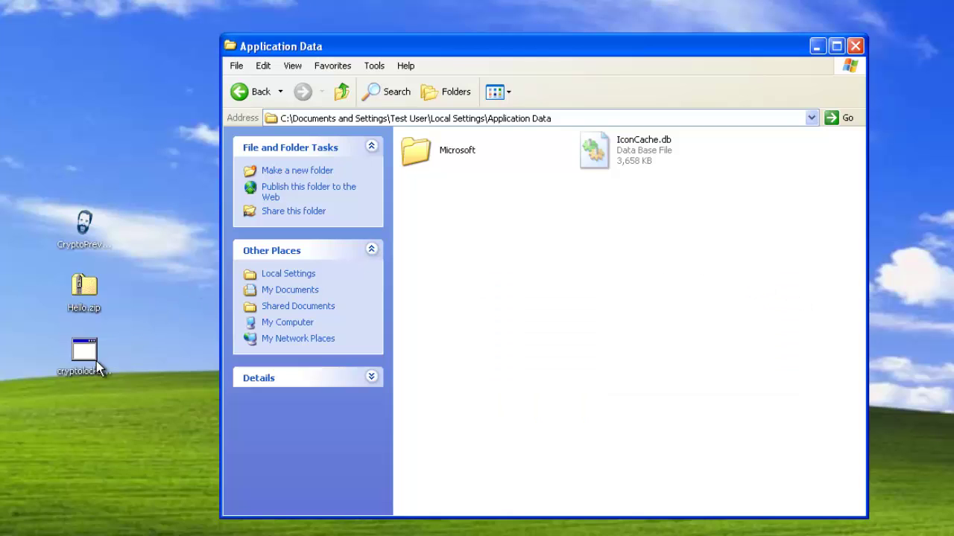
- Try running Hello.exe from Hello.zip after removing the policies, dismiss the message, and close both folder windows
{"action": "double_click", "coordinate": [84, 306]}
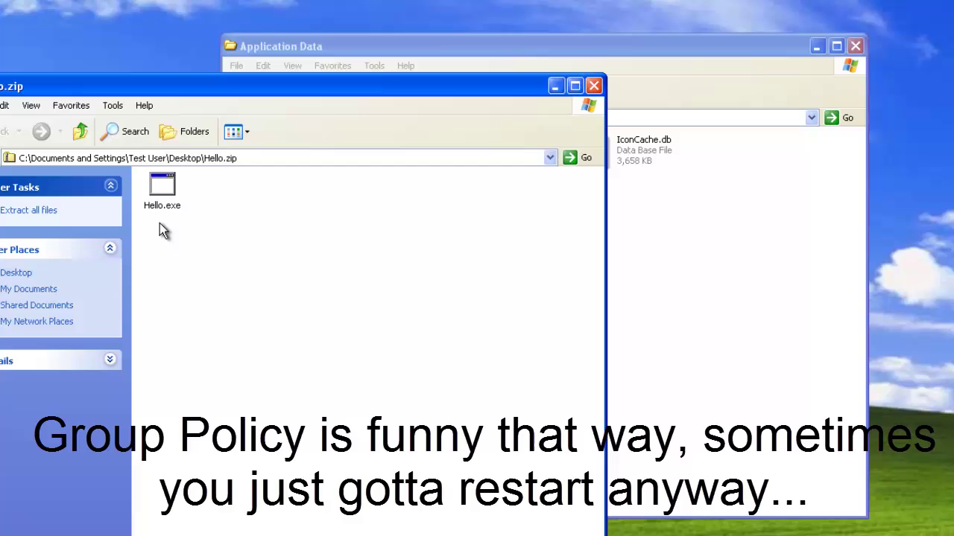
{"action": "double_click", "coordinate": [161, 187]}
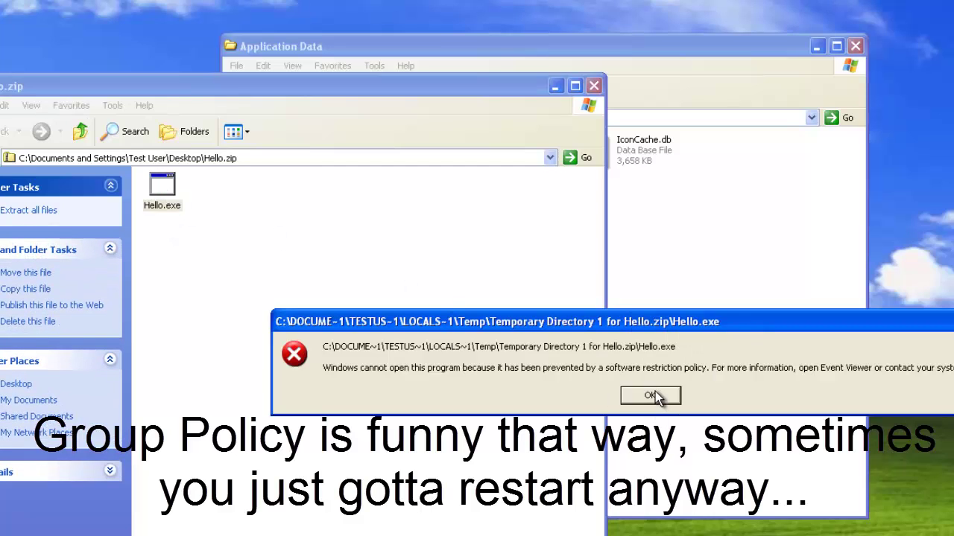
{"action": "left_click", "coordinate": [651, 396]}
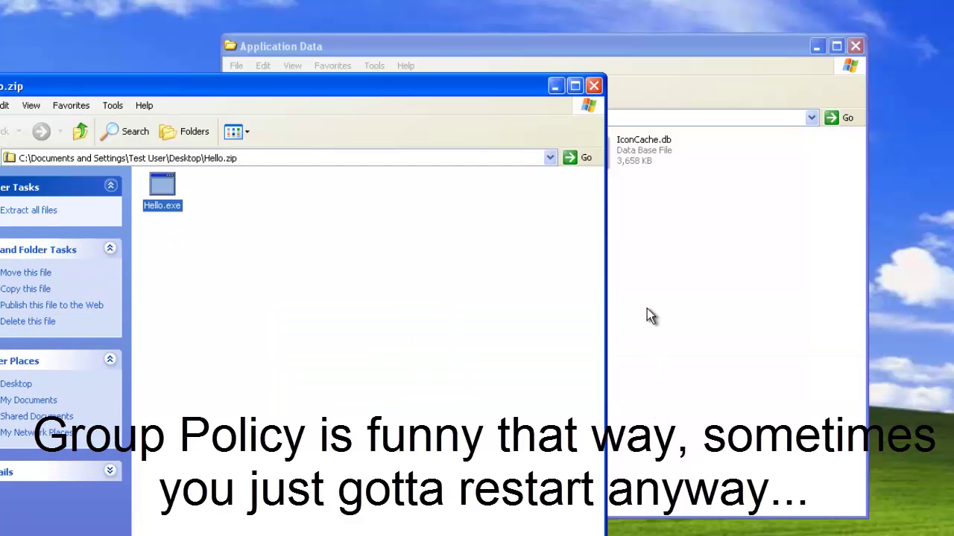
{"action": "left_click", "coordinate": [594, 88]}
{"action": "left_click", "coordinate": [854, 46]}
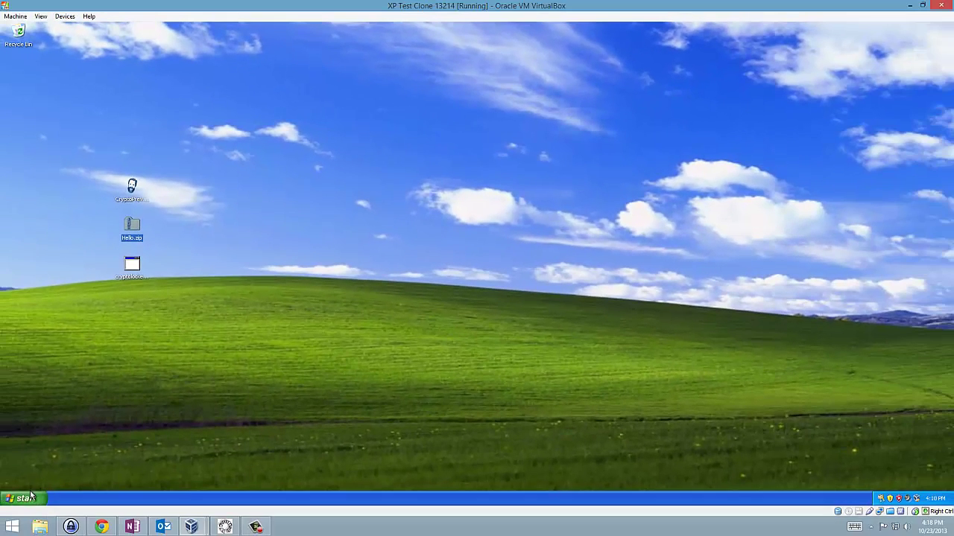
- Restart Windows XP in the virtual machine
{"action": "left_click", "coordinate": [31, 497]}
{"action": "left_click", "coordinate": [155, 480]}
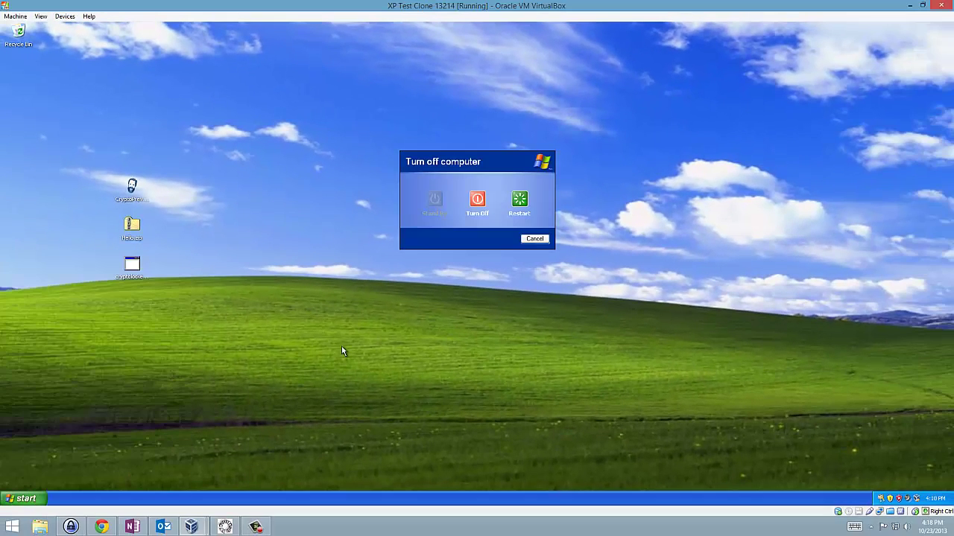
{"action": "left_click", "coordinate": [523, 213]}
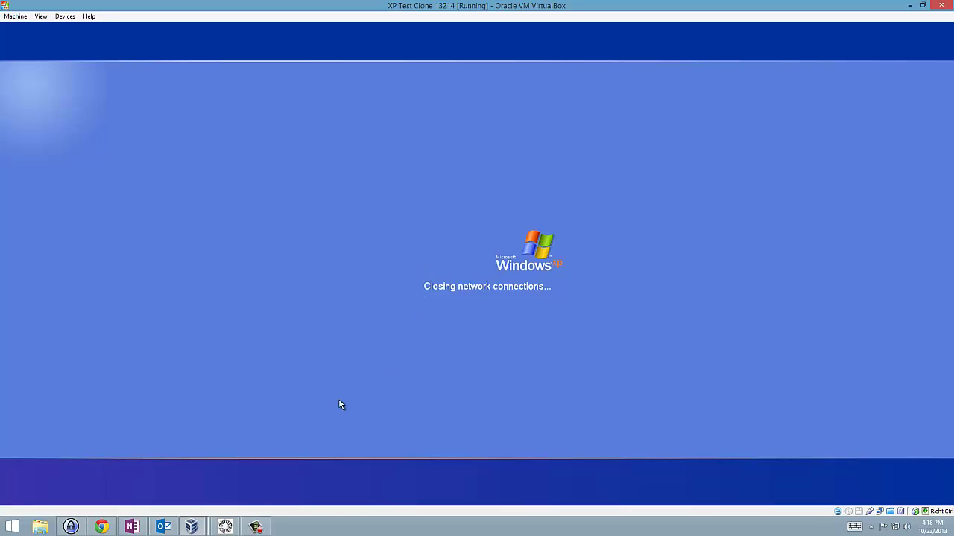
- Switch to the Win7 x64 Clone virtual machine, move its folder window slightly higher, and restart Windows 7
{"action": "mouse_move", "coordinate": [201, 527]}
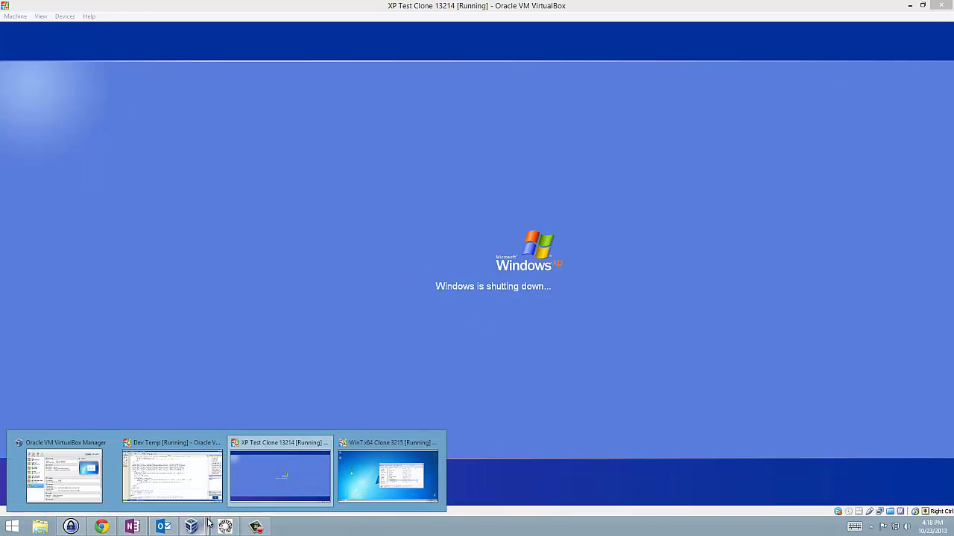
{"action": "left_click", "coordinate": [344, 507]}
{"action": "left_click", "coordinate": [402, 440]}
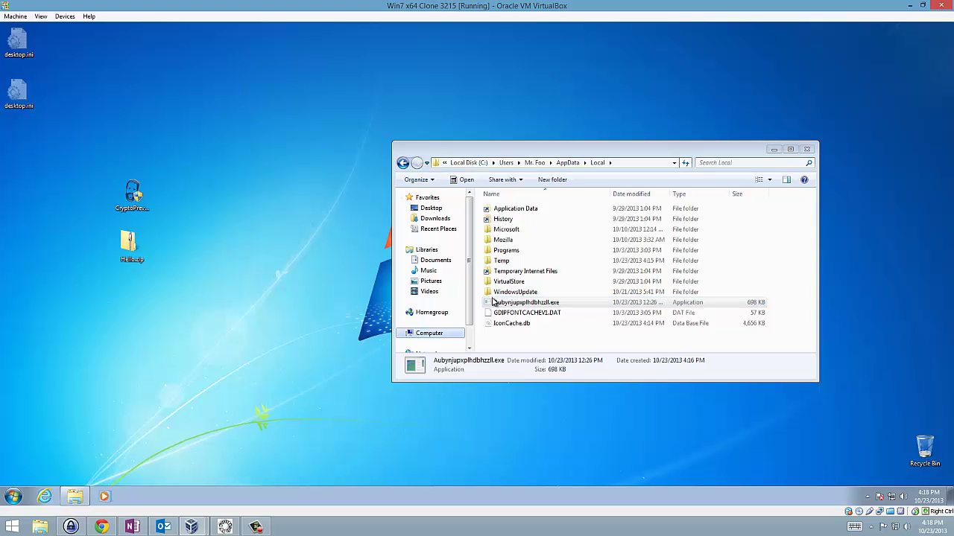
{"action": "left_click_drag", "start_coordinate": [602, 153], "coordinate": [603, 126]}
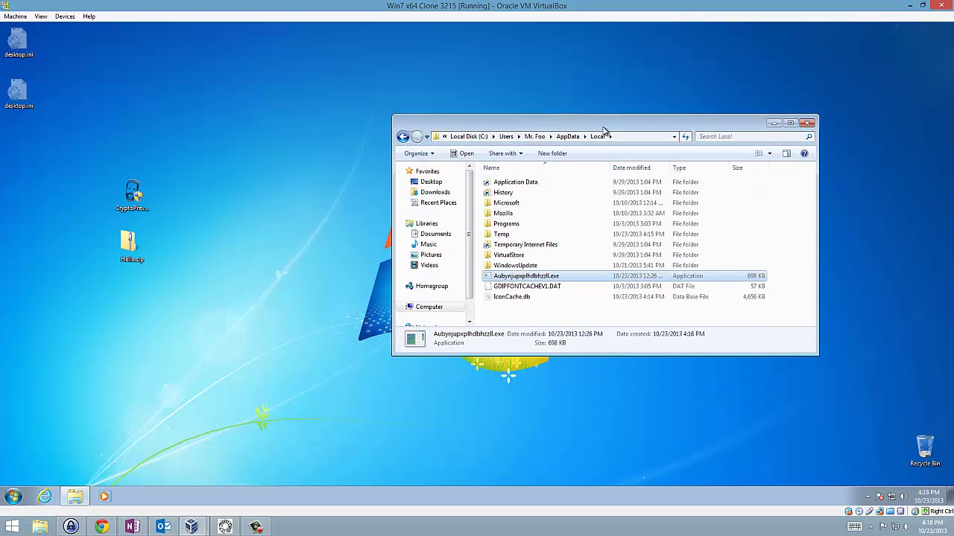
{"action": "left_click", "coordinate": [13, 497]}
{"action": "left_click", "coordinate": [173, 471]}
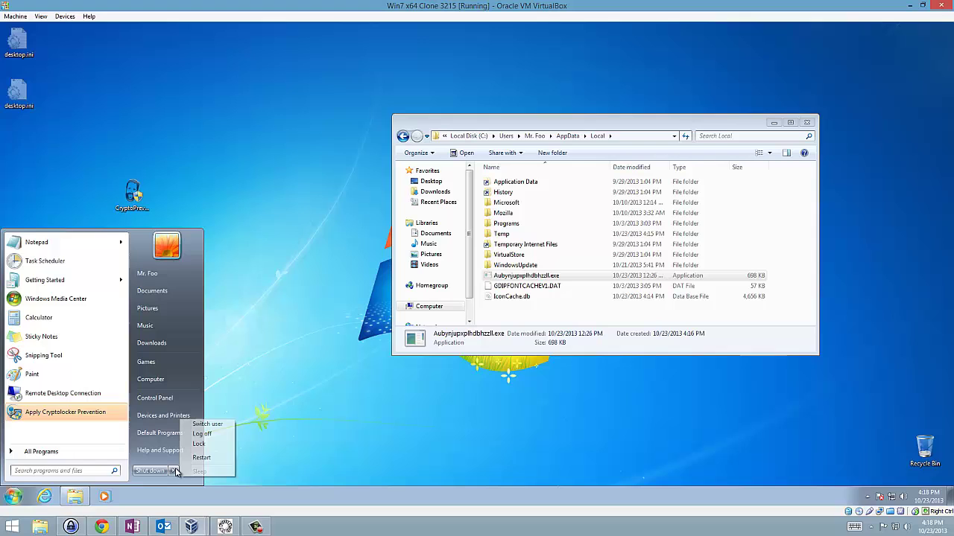
{"action": "left_click", "coordinate": [213, 460]}
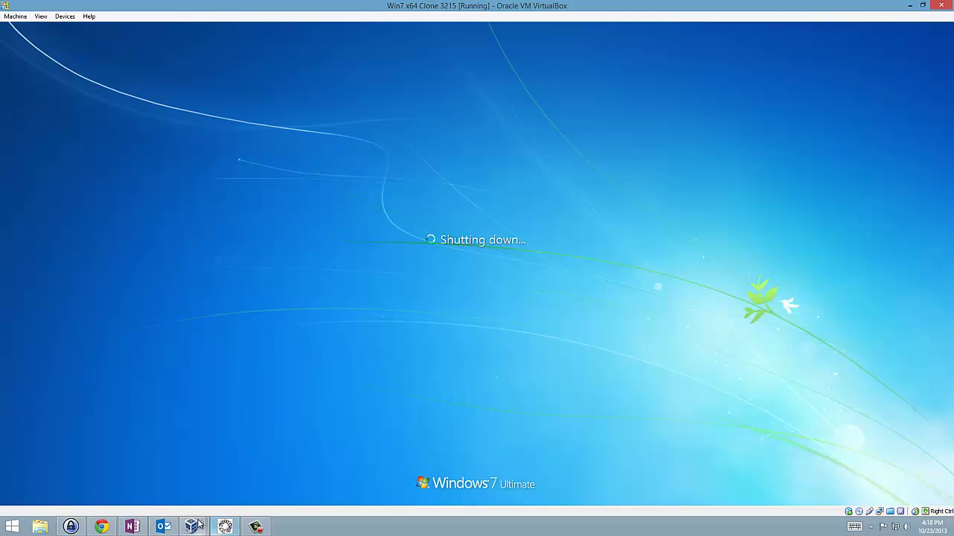
- Switch to the XP Test Clone virtual machine, run Hello.exe from Hello.zip, and close its message and the folder window
{"action": "mouse_move", "coordinate": [195, 526]}
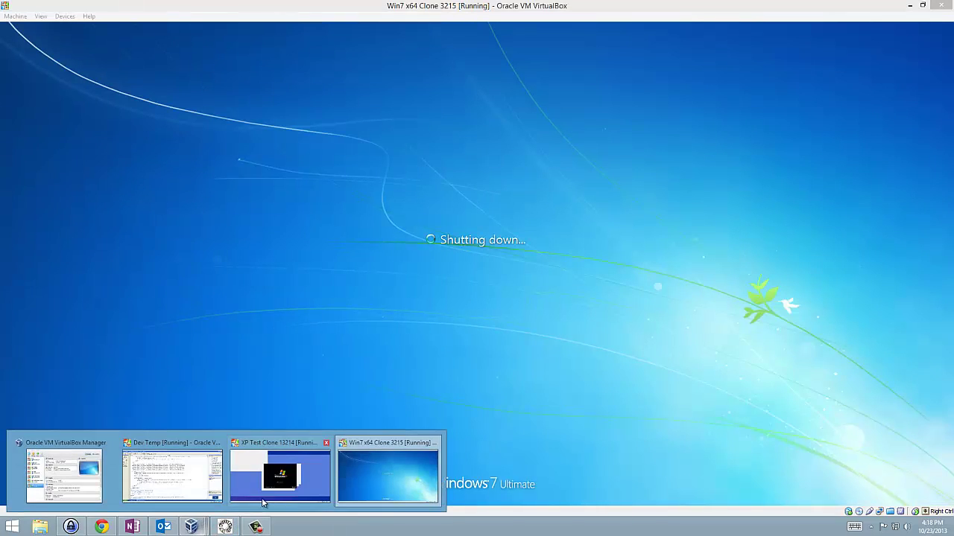
{"action": "left_click", "coordinate": [298, 488]}
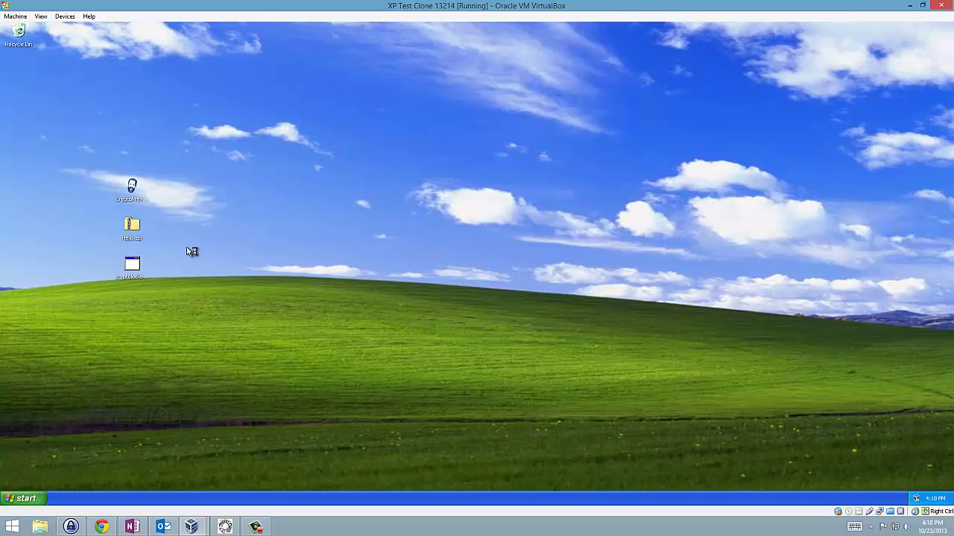
{"action": "double_click", "coordinate": [132, 228]}
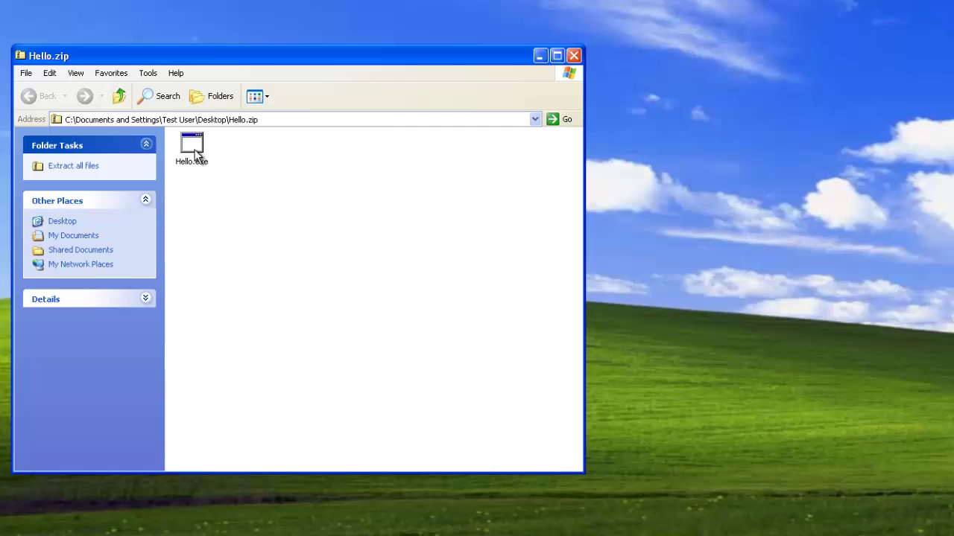
{"action": "double_click", "coordinate": [195, 153]}
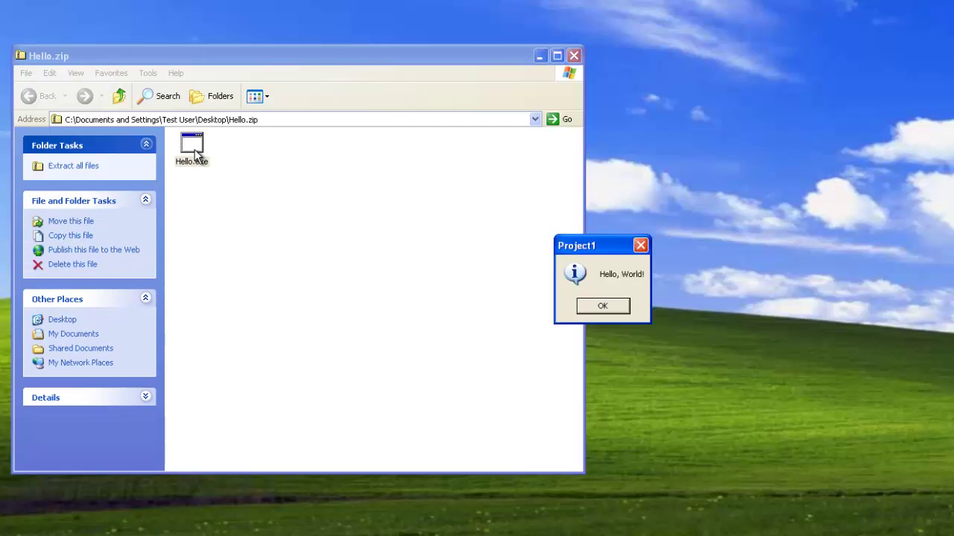
{"action": "left_click", "coordinate": [602, 308]}
{"action": "left_click", "coordinate": [573, 56]}
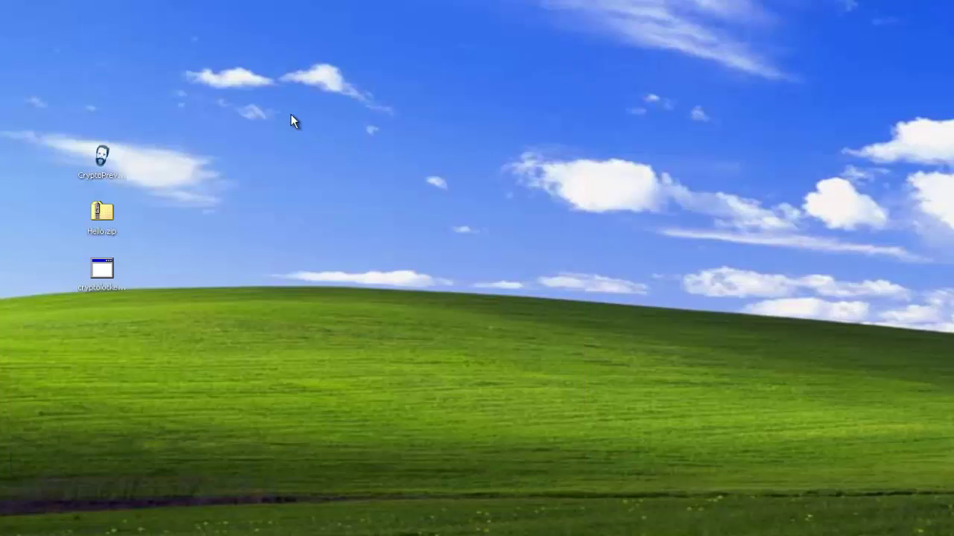
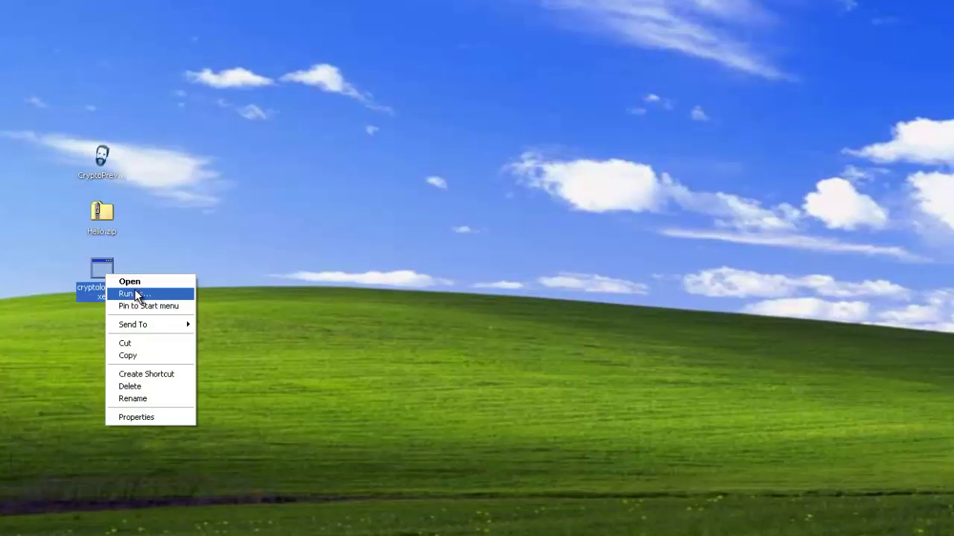
- Run the cryptolocker executable from the XP desktop and open the C: drive in My Computer
{"action": "left_click", "coordinate": [136, 283]}
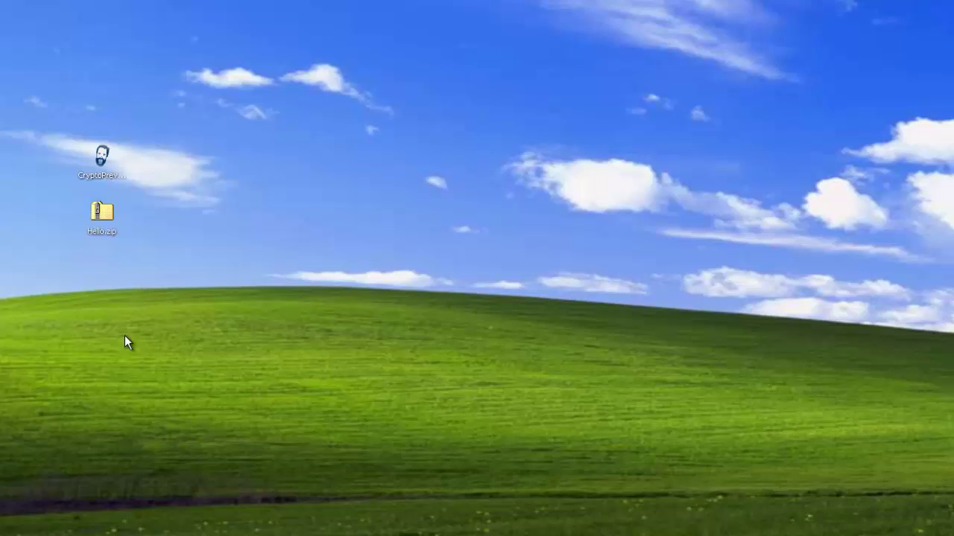
{"action": "key", "text": "super"}
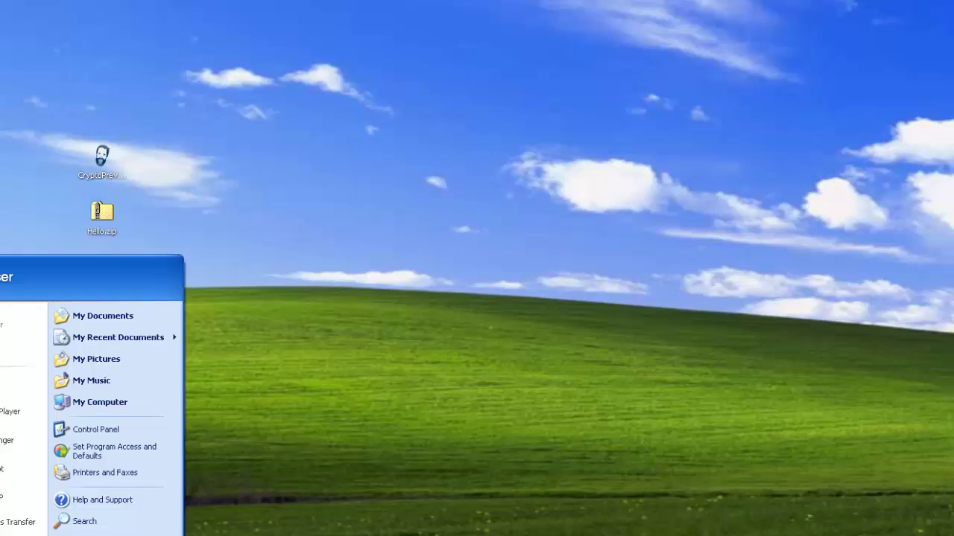
{"action": "left_click", "coordinate": [127, 402]}
{"action": "double_click", "coordinate": [426, 183]}
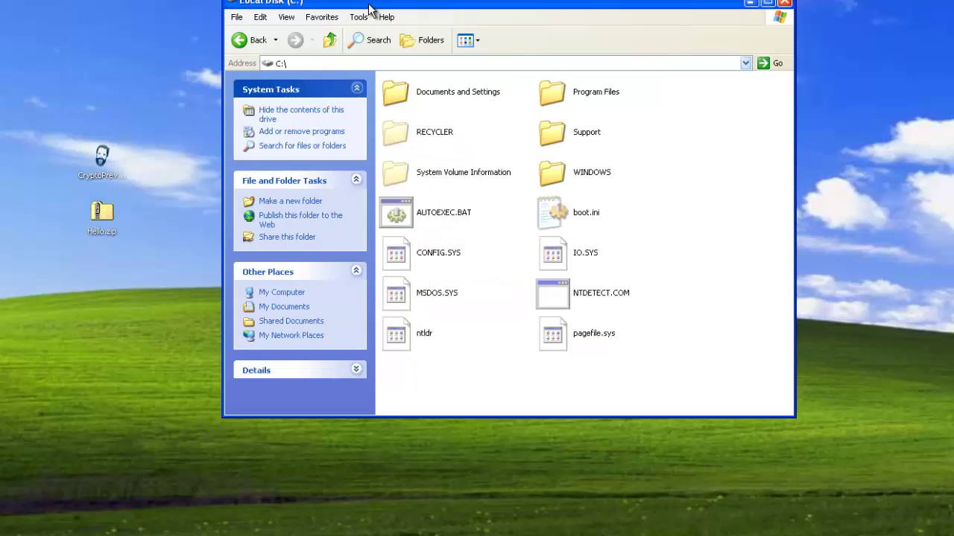
- Browse to Documents and Settings\Test User\Local Settings\Application Data and examine the randomly named executable there
{"action": "left_click", "coordinate": [423, 97]}
{"action": "double_click", "coordinate": [422, 97]}
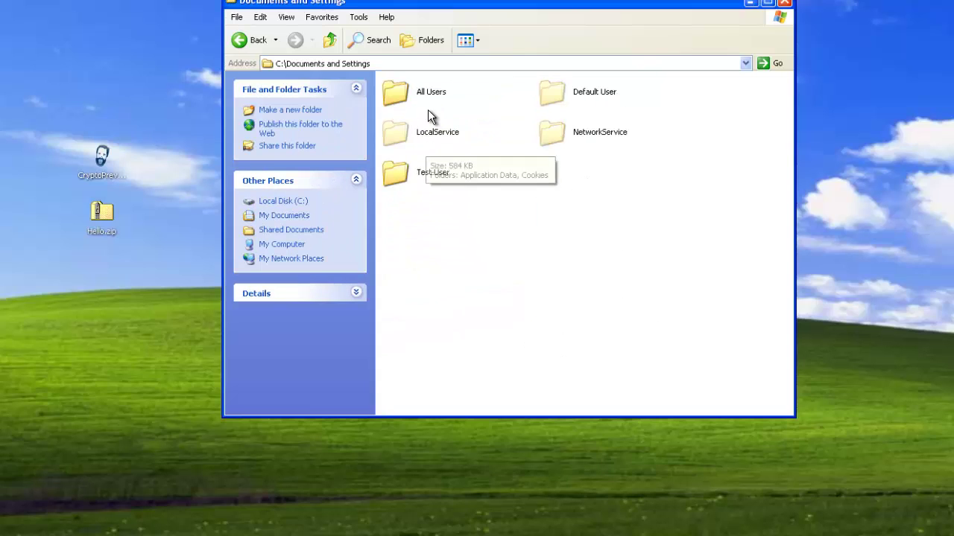
{"action": "left_click", "coordinate": [410, 181]}
{"action": "double_click", "coordinate": [410, 180]}
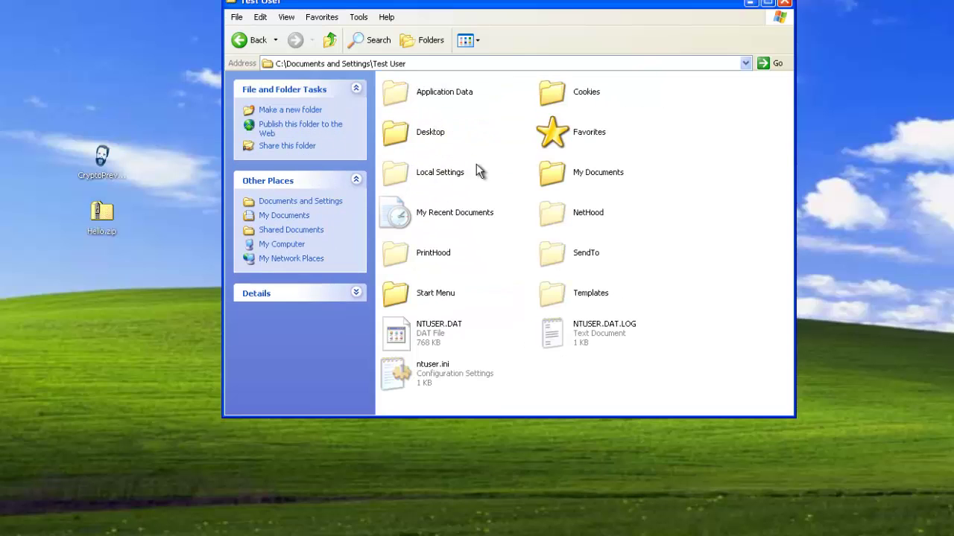
{"action": "double_click", "coordinate": [423, 170]}
{"action": "double_click", "coordinate": [423, 96]}
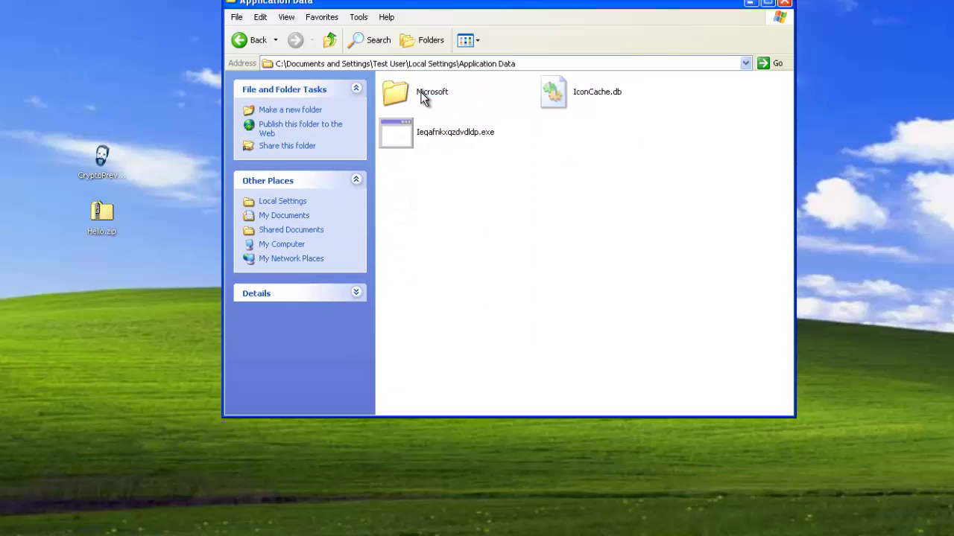
{"action": "left_click", "coordinate": [427, 134]}
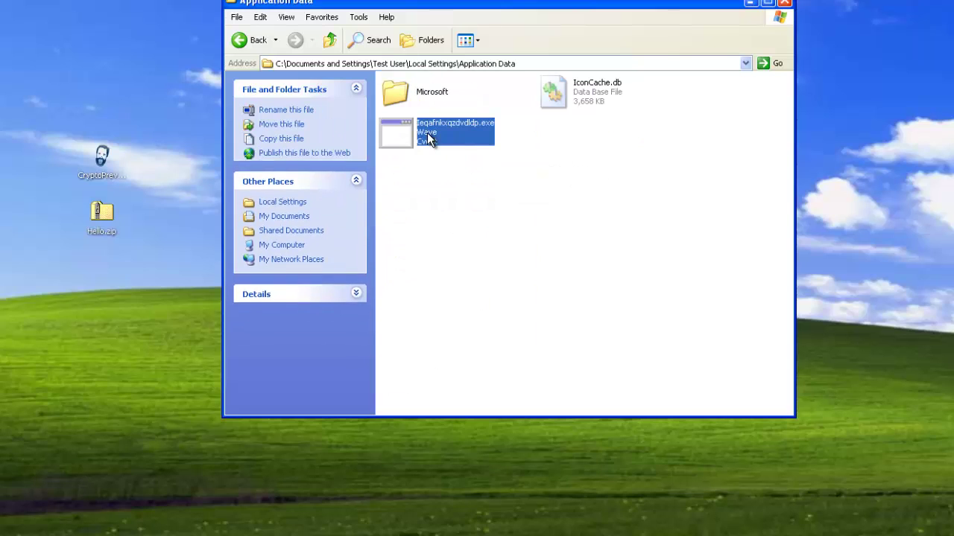
{"action": "left_click", "coordinate": [505, 198]}
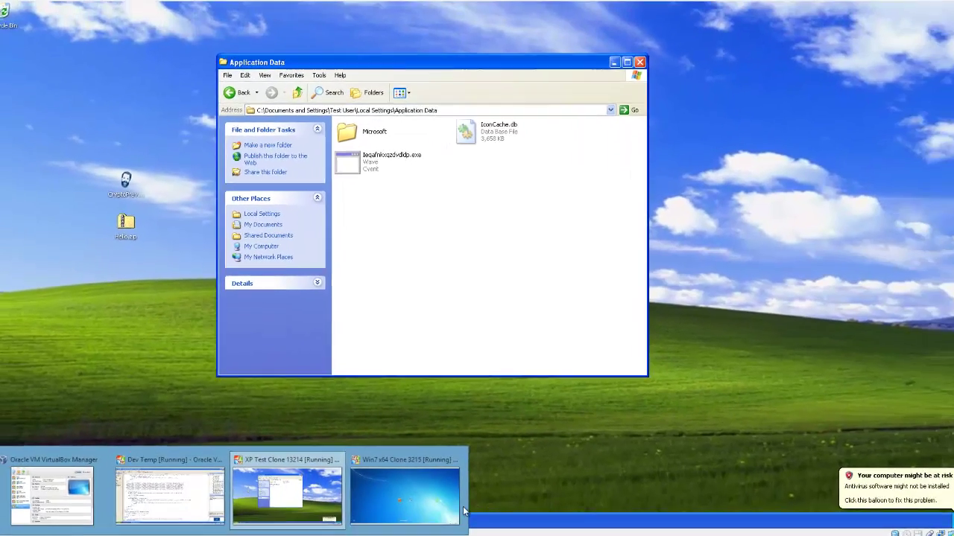
- Log on to the Win7 x64 Clone virtual machine with the first user account and open the %appdata% folder
{"action": "left_click", "coordinate": [405, 477]}
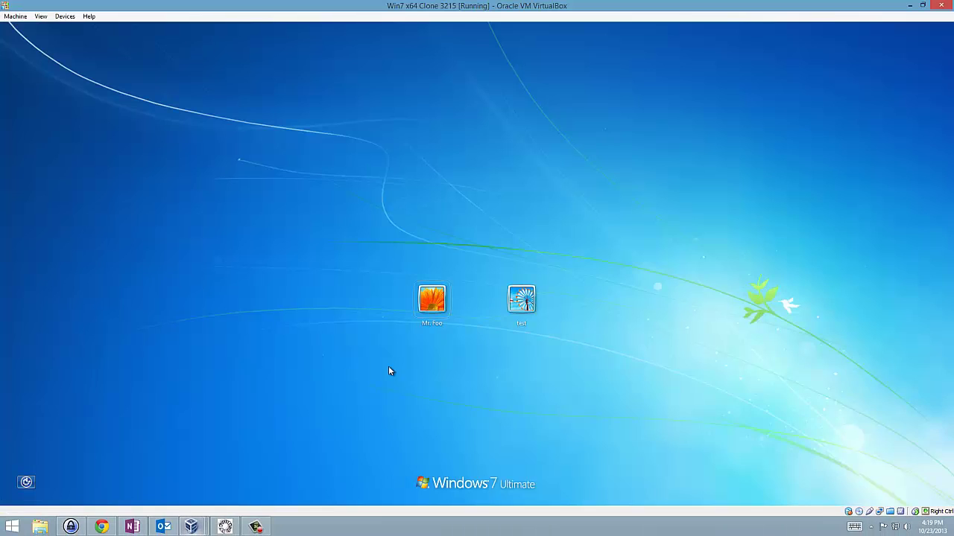
{"action": "left_click", "coordinate": [430, 302]}
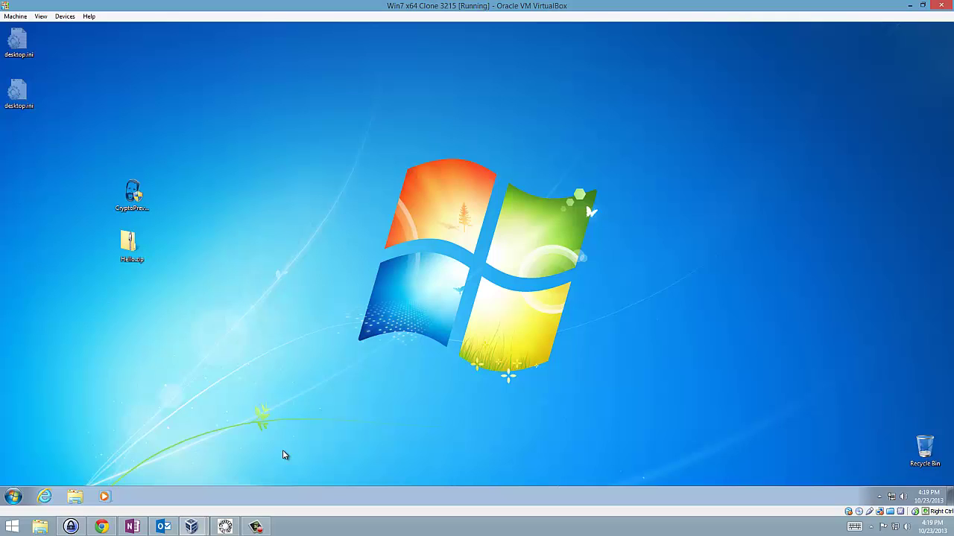
{"action": "left_click", "coordinate": [13, 497]}
{"action": "left_click", "coordinate": [145, 380]}
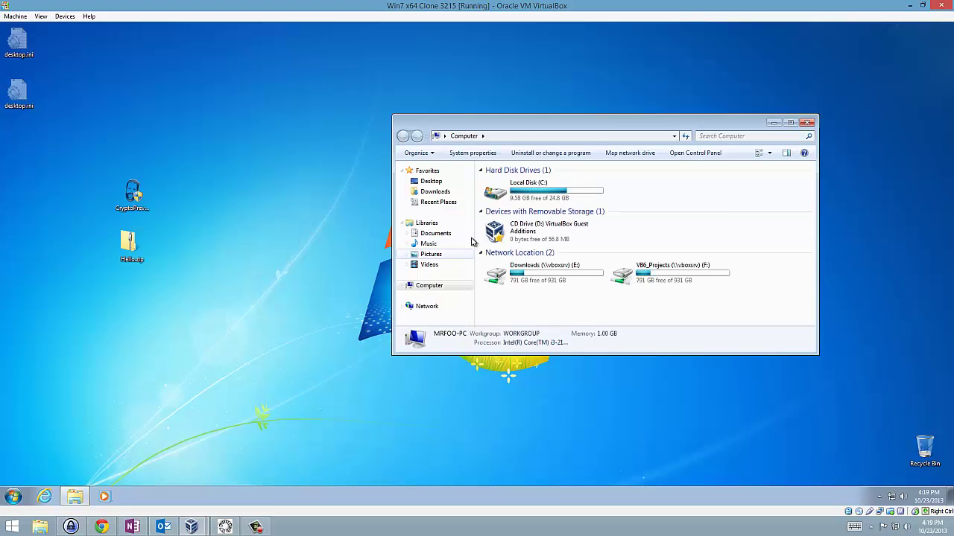
{"action": "left_click", "coordinate": [520, 136]}
{"action": "type", "text": "%appdata"}
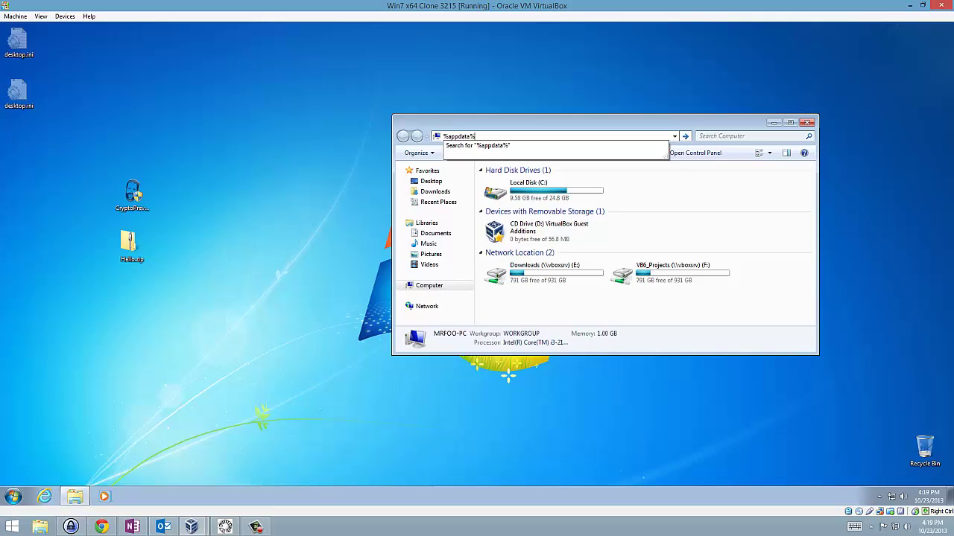
{"action": "type", "text": "%"}
{"action": "key", "text": "Return"}
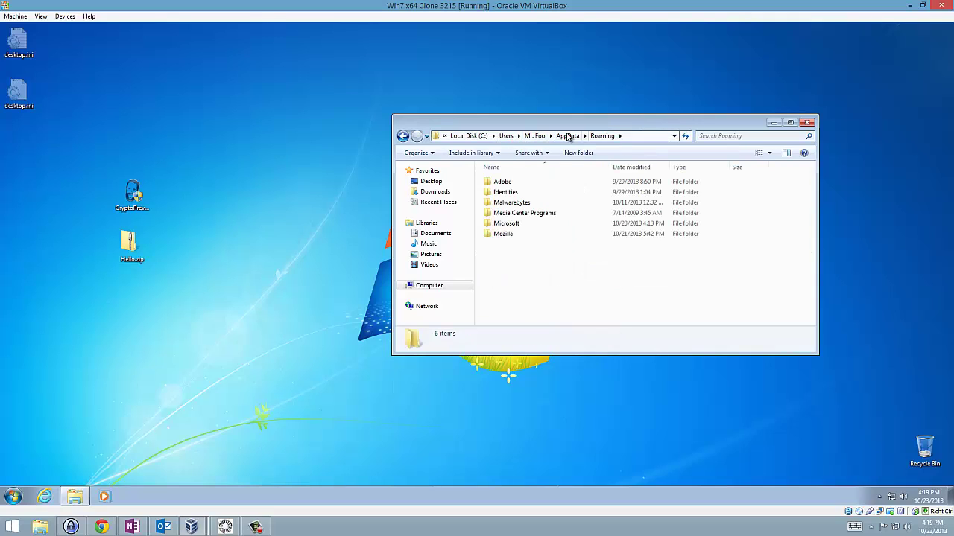
- Go up to AppData, open its Local folder, and select Aubynjupxplhdbhzzll.exe to examine its details
{"action": "left_click", "coordinate": [518, 223]}
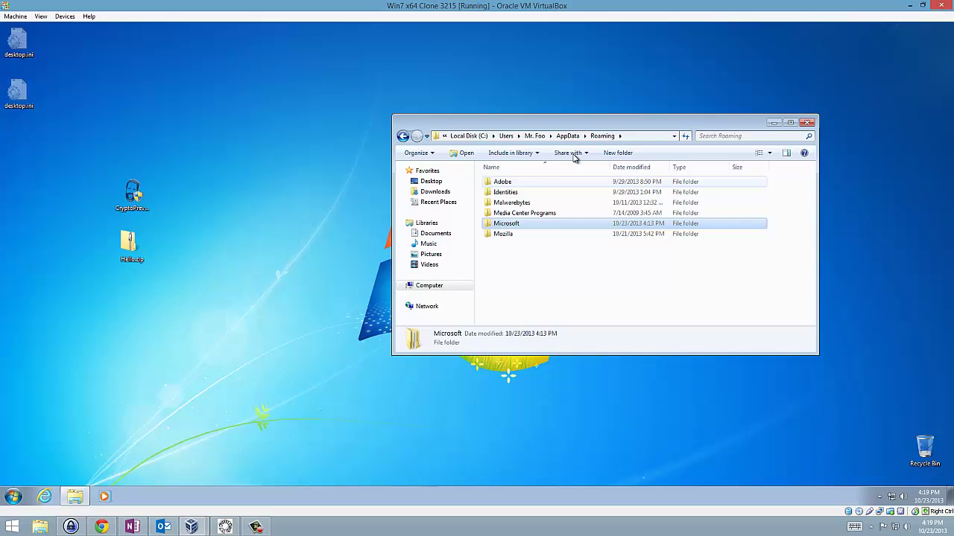
{"action": "left_click", "coordinate": [566, 136]}
{"action": "double_click", "coordinate": [519, 183]}
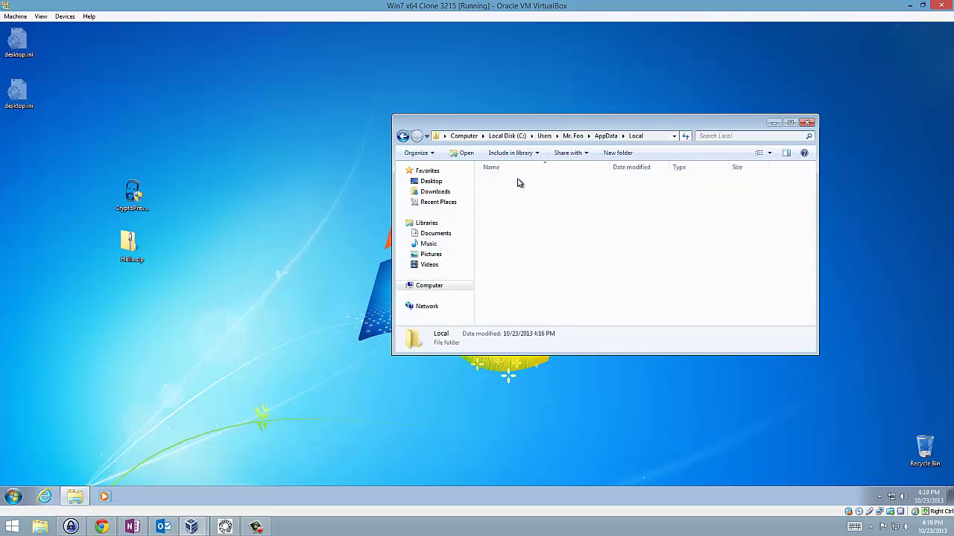
{"action": "left_click", "coordinate": [525, 276]}
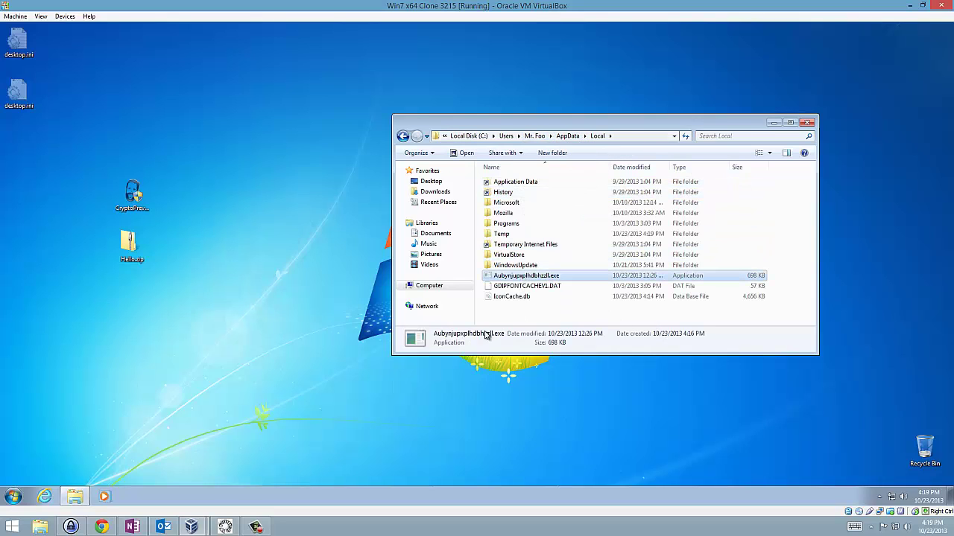
- Open Task Manager in the Windows 7 machine and examine the running Aubynjupxplhdbhzzll.exe processes
{"action": "left_click", "coordinate": [15, 16]}
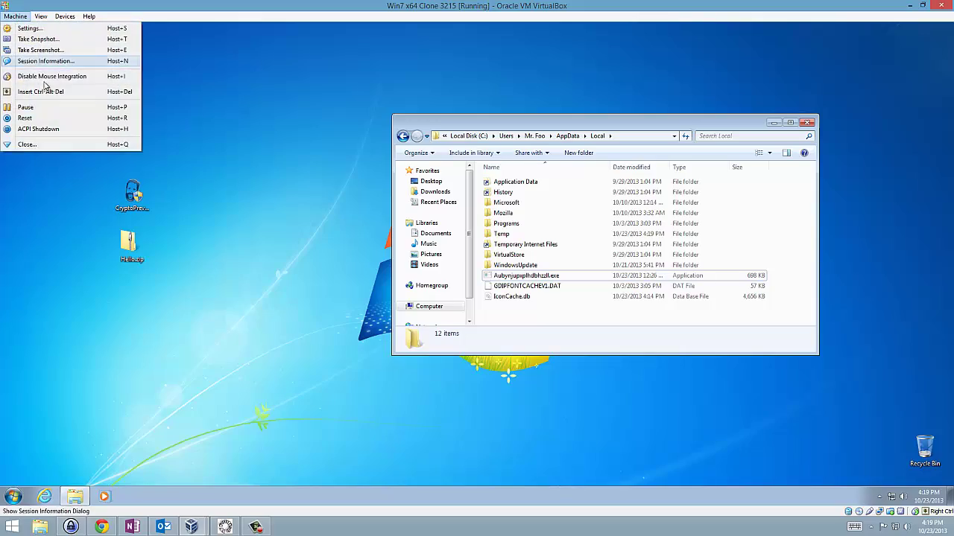
{"action": "left_click", "coordinate": [44, 91]}
{"action": "left_click", "coordinate": [481, 322]}
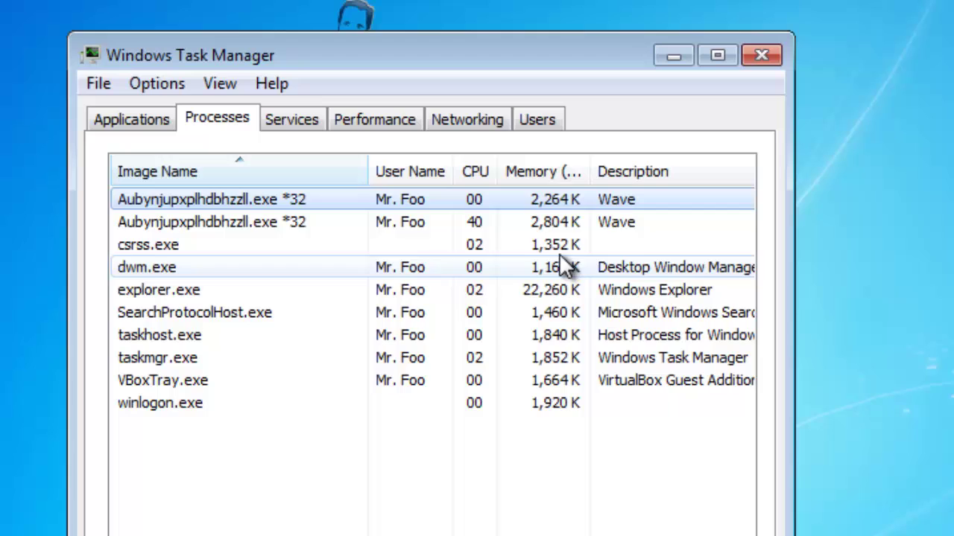
{"action": "left_click", "coordinate": [350, 224]}
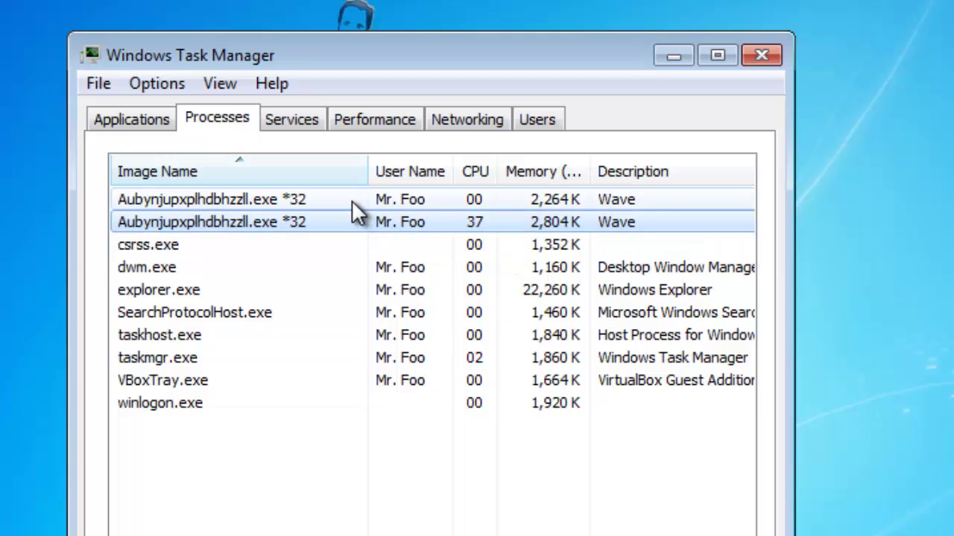
{"action": "left_click", "coordinate": [416, 484]}
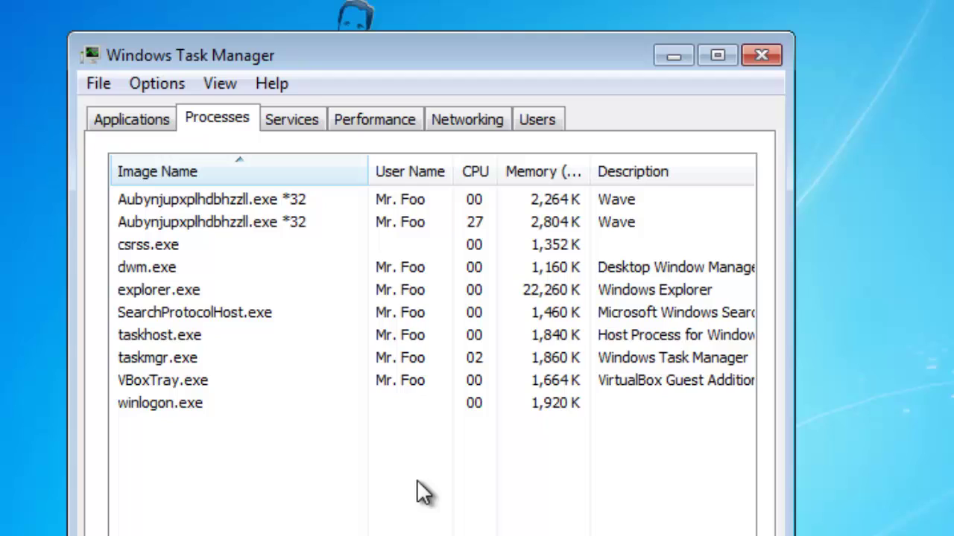